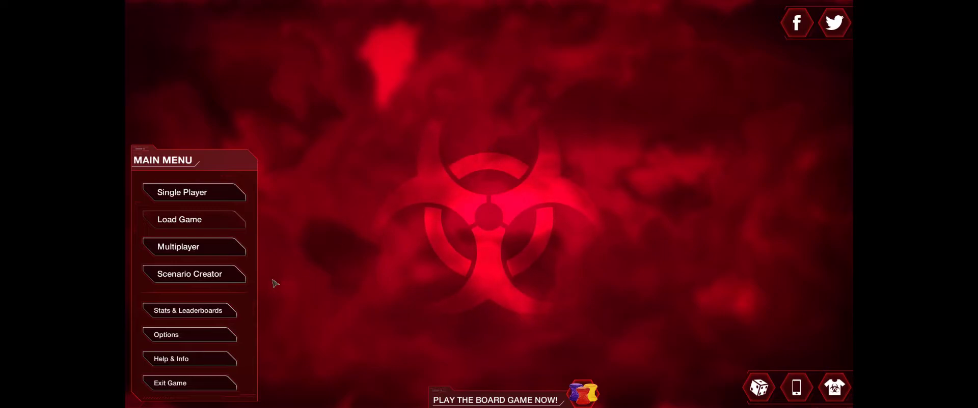
Open the Scenario Creator and create a new scenario with the Disease Lab and World Lab enabled
left_click(237, 279)
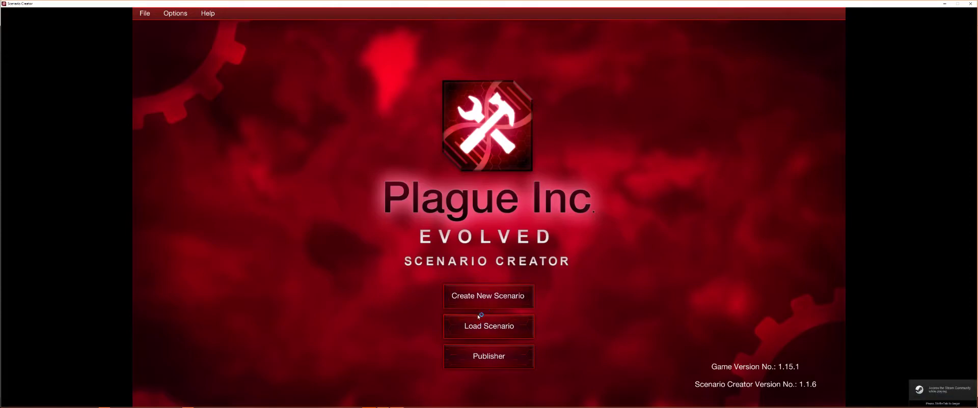
left_click(480, 295)
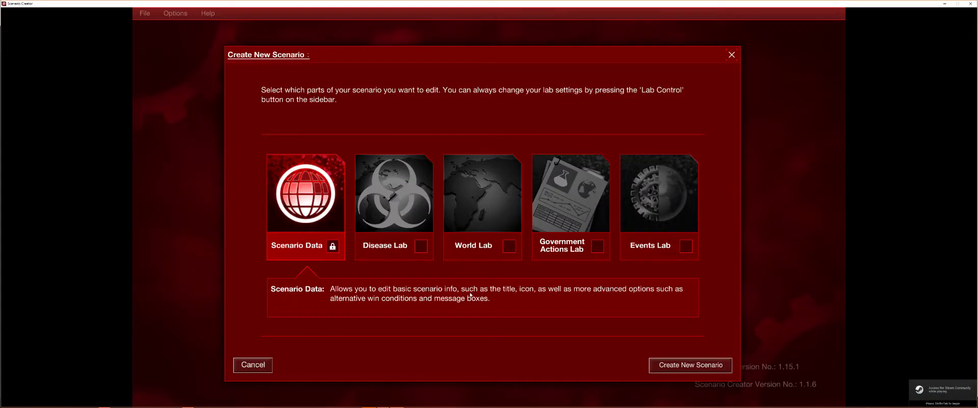
left_click(402, 242)
left_click(469, 250)
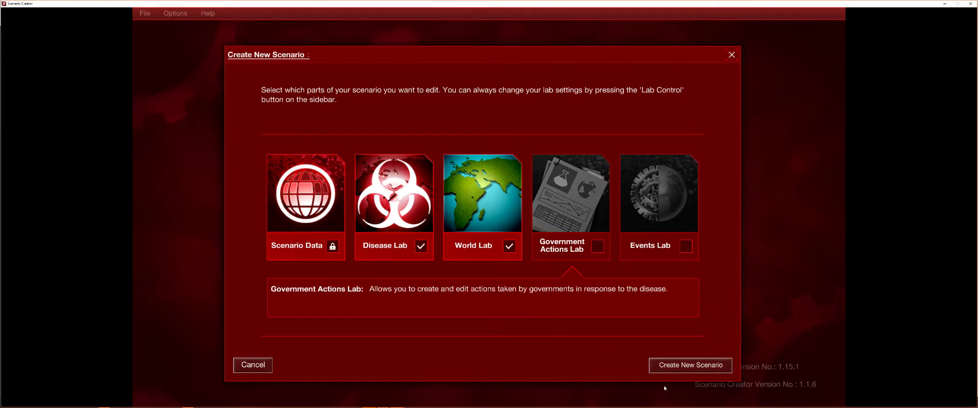
left_click(670, 366)
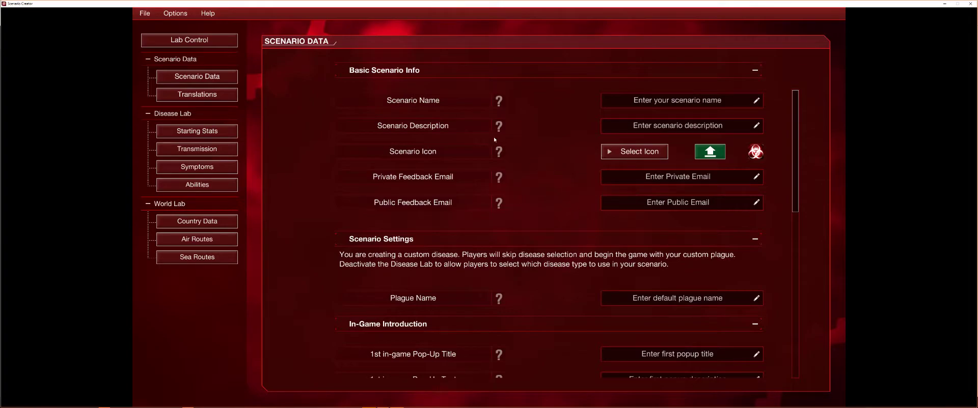
Name the scenario "fat cat" and enter the description "cats get fatter and infect people"
left_click(653, 96)
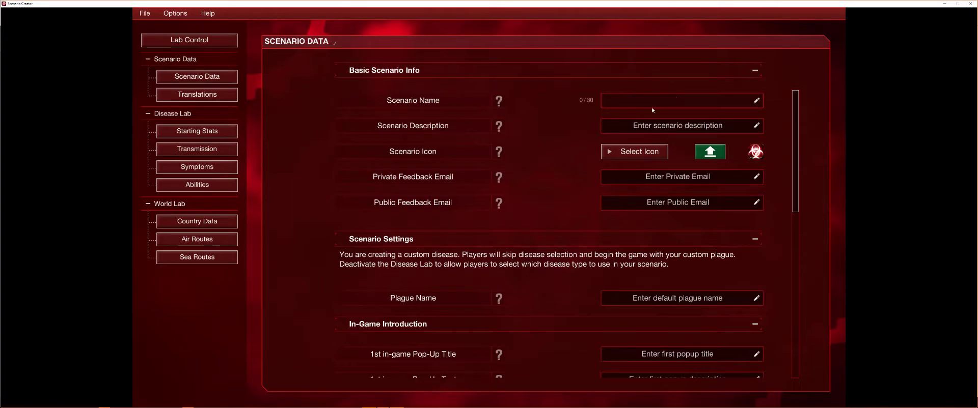
scroll(686, 105, "down", 3)
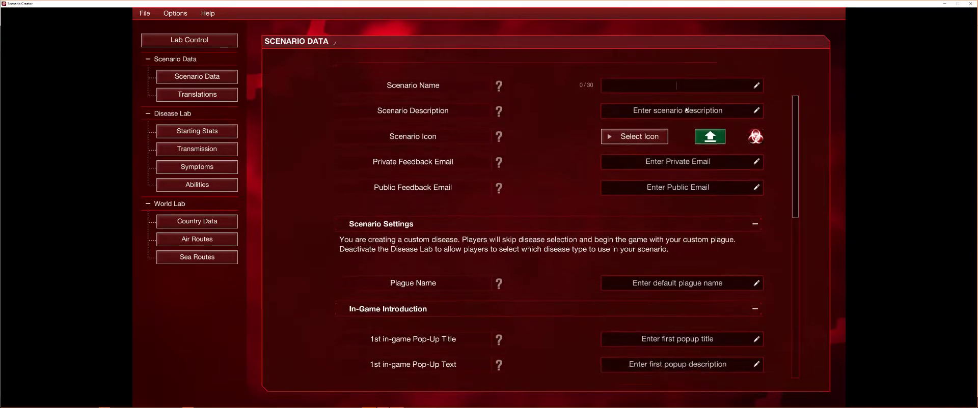
scroll(685, 109, "up", 3)
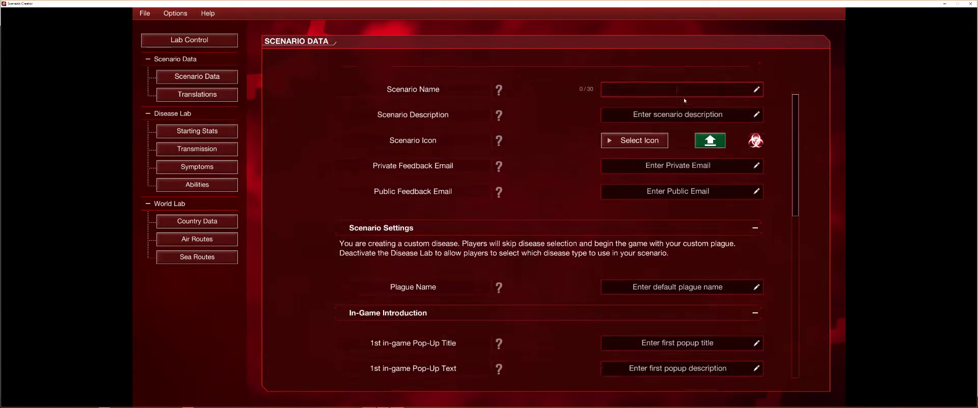
scroll(670, 88, "up", 1)
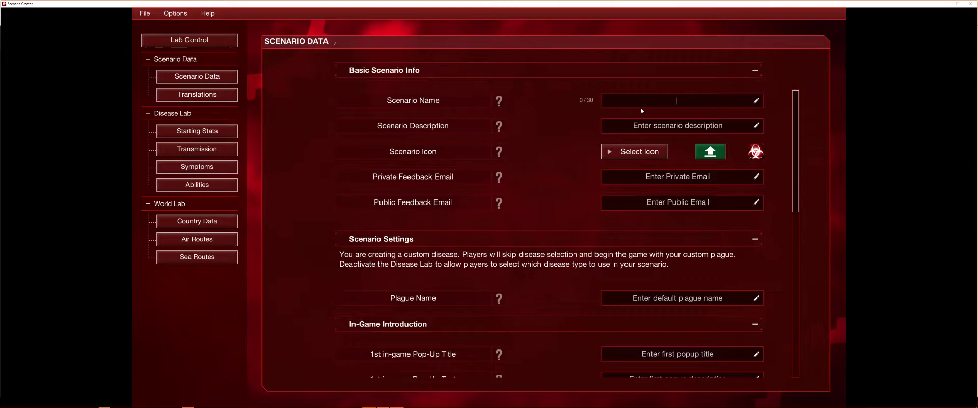
type("fat cat")
left_click(665, 125)
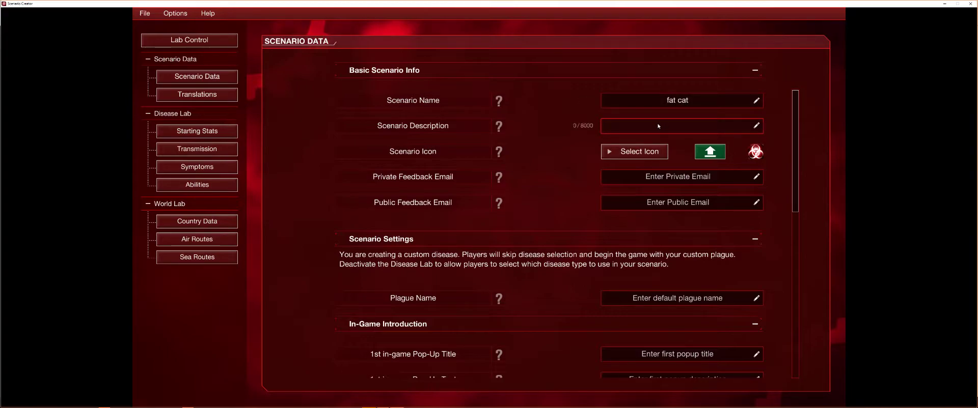
type("cats get fatter and infect people")
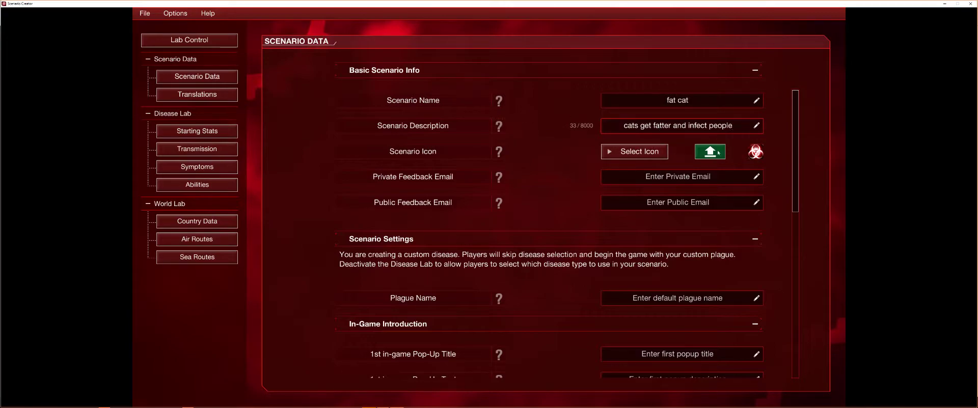
key("Return")
Choose the red cell-cluster picture as the scenario icon and collapse the icon selection
left_click(657, 152)
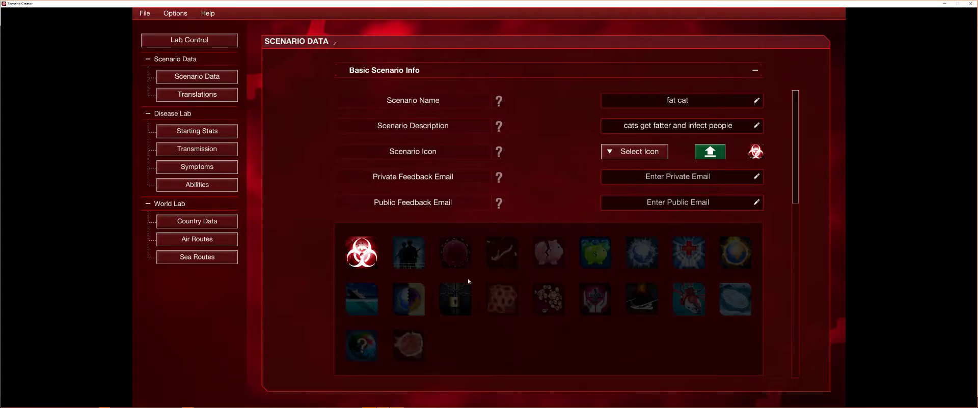
left_click(399, 347)
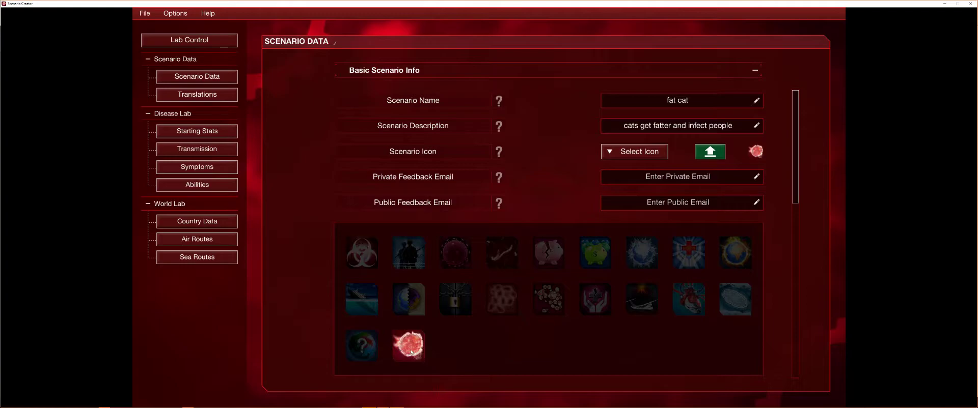
left_click(732, 310)
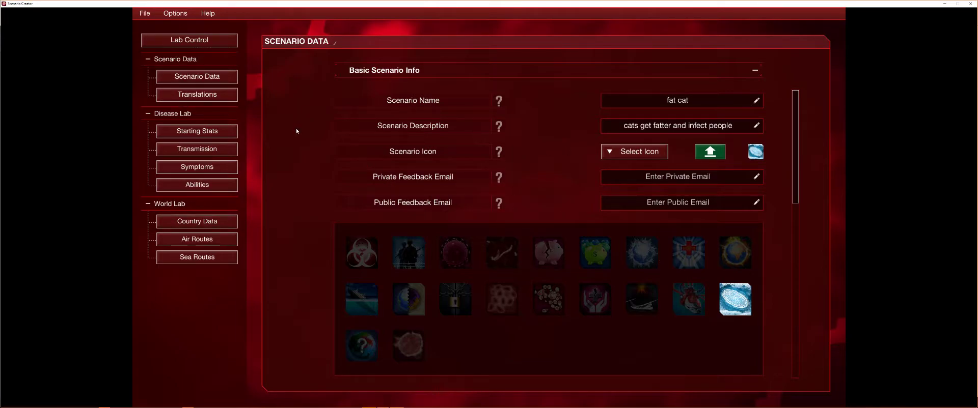
left_click(507, 305)
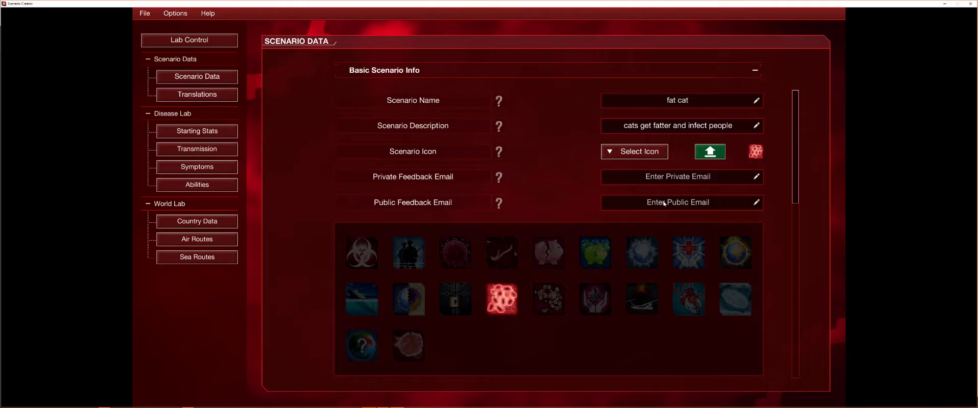
left_click(635, 151)
Set the default plague name to ".cat" in the scenario settings
left_click(671, 291)
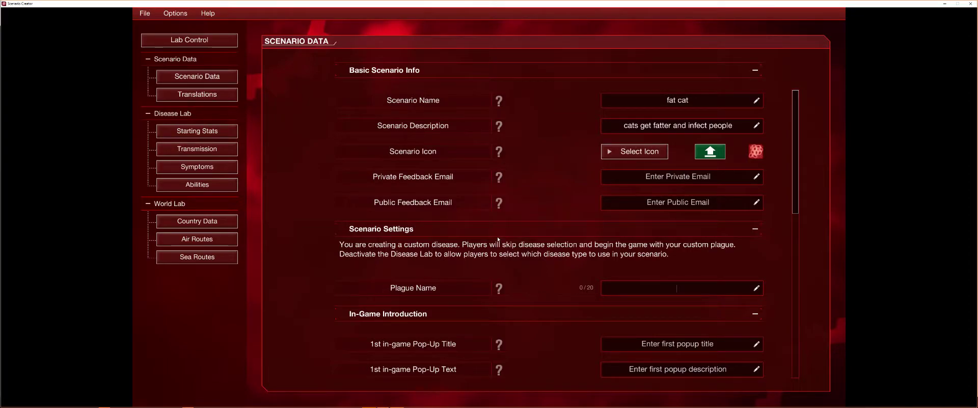
type(".cat")
left_click(557, 295)
scroll(563, 293, "down", 3)
left_click(653, 252)
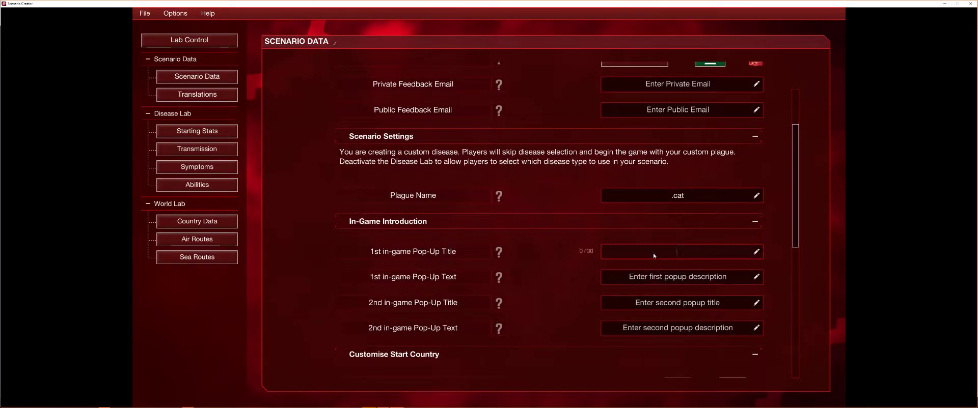
left_click(576, 286)
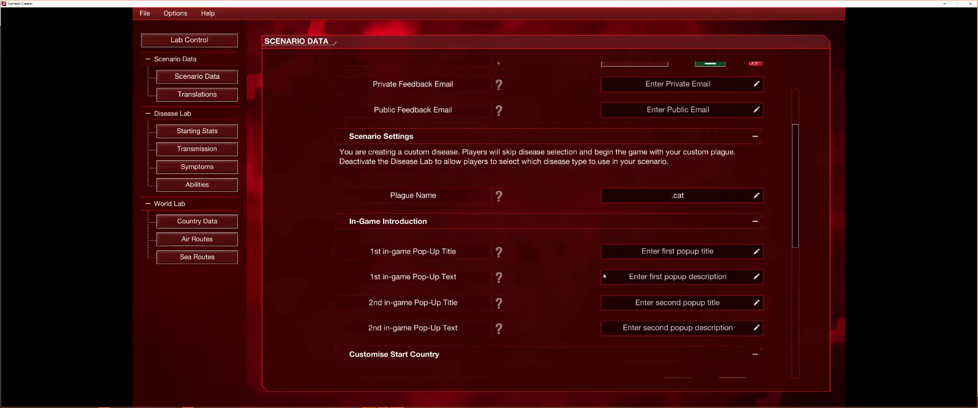
scroll(565, 290, "down", 4)
scroll(563, 290, "down", 2)
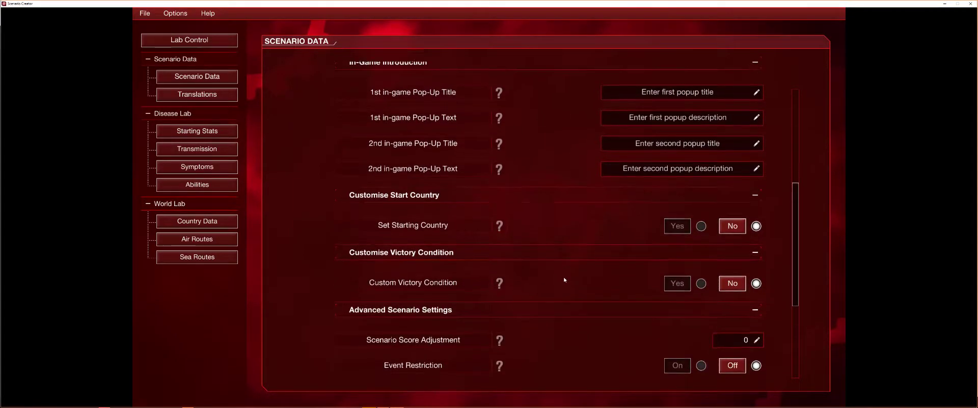
left_click(673, 91)
type("fsefs")
left_click(672, 110)
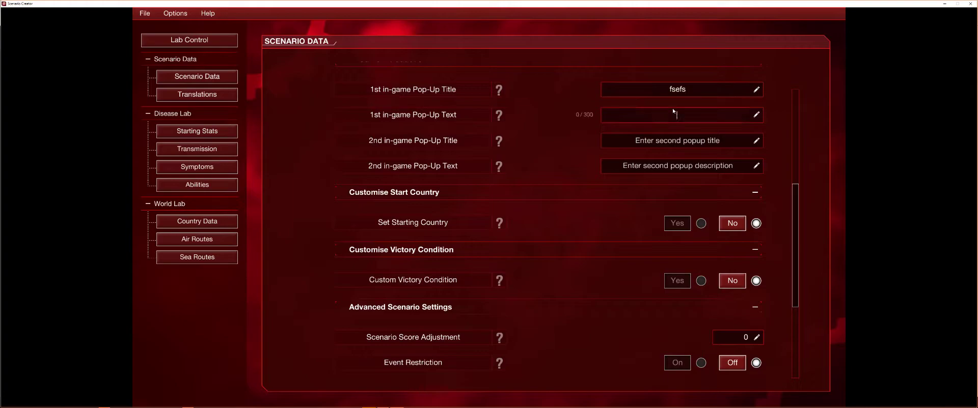
type("sgfsg")
key("BackSpace")
key("BackSpace")
key("BackSpace")
key("BackSpace")
key("BackSpace")
left_click(646, 90)
key("BackSpace")
left_click(606, 234)
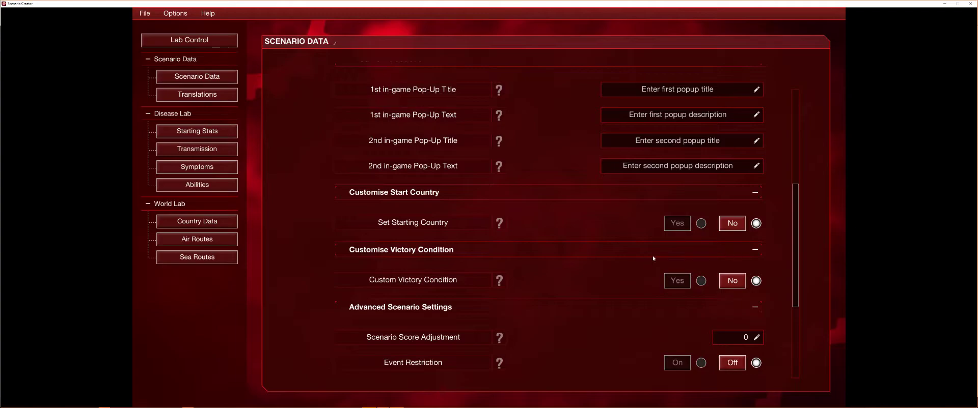
Enable a custom starting country for the scenario and choose Iraq
left_click(677, 224)
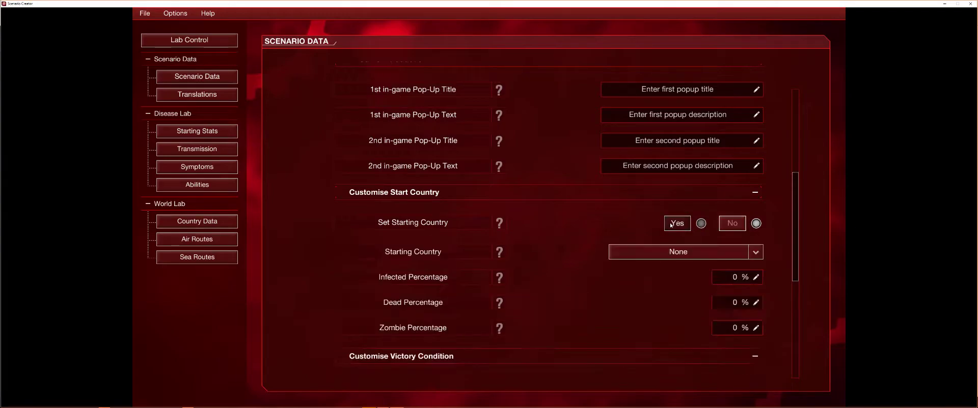
left_click(693, 250)
scroll(682, 305, "down", 5)
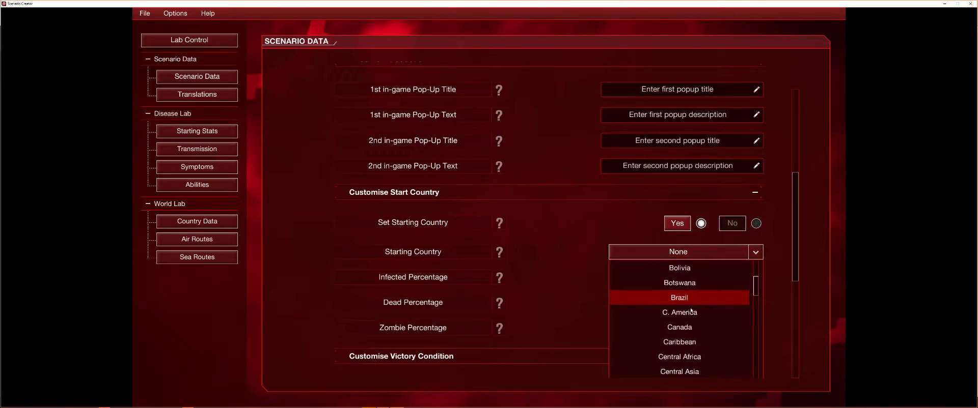
scroll(691, 309, "down", 1)
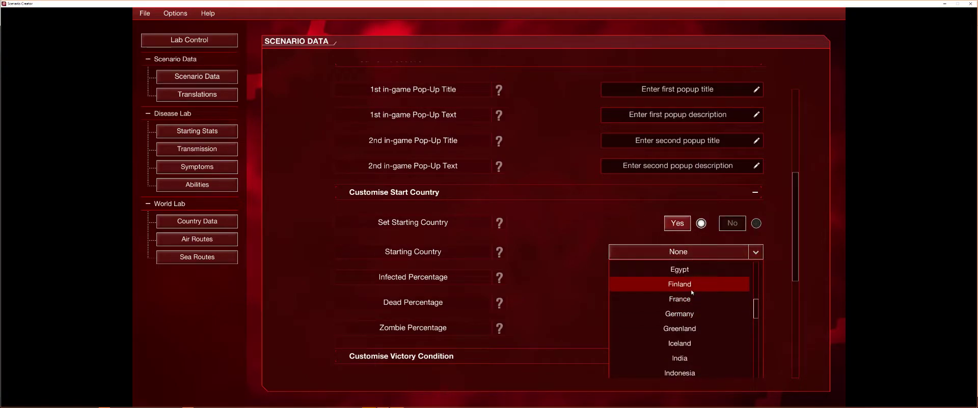
scroll(688, 295, "up", 1)
scroll(687, 301, "down", 4)
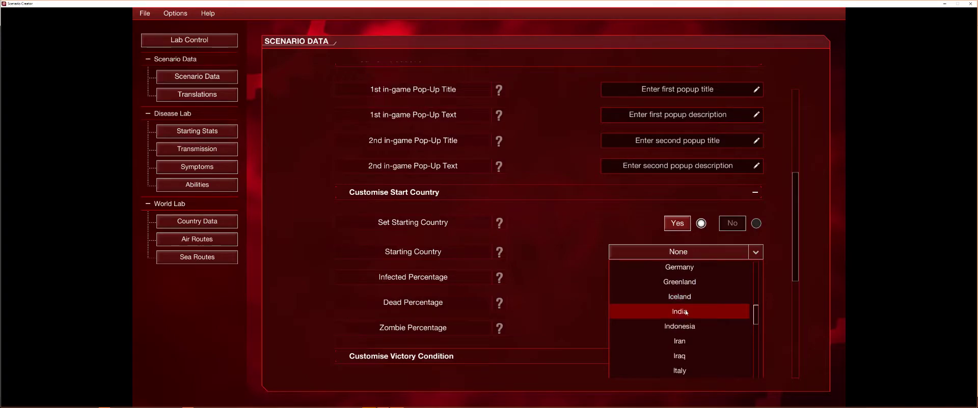
scroll(687, 317, "down", 3)
left_click(687, 312)
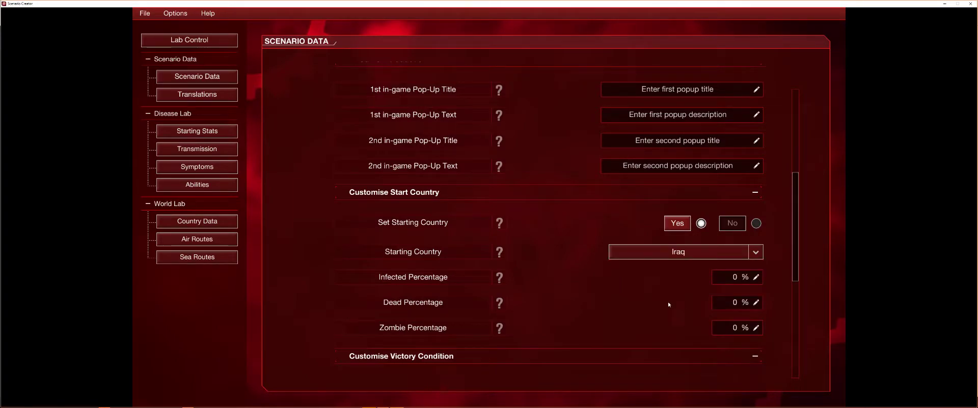
Set the starting country's infected percentage to 1%
scroll(583, 294, "down", 1)
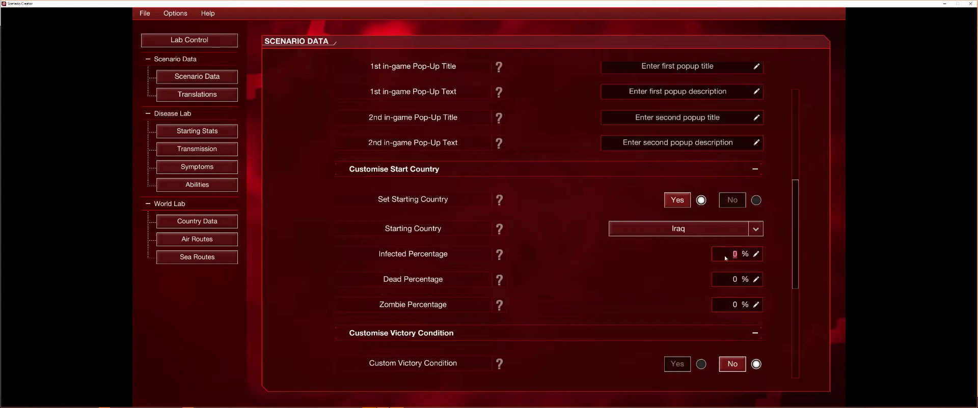
scroll(746, 285, "down", 1)
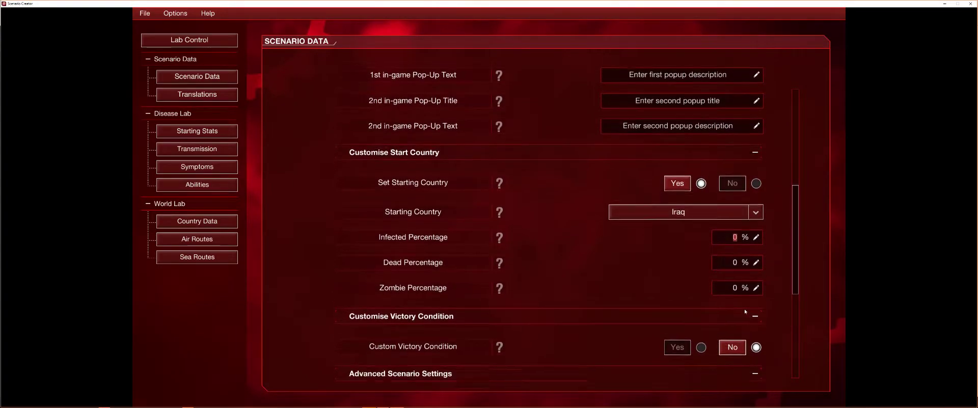
scroll(738, 295, "up", 1)
left_click(732, 305)
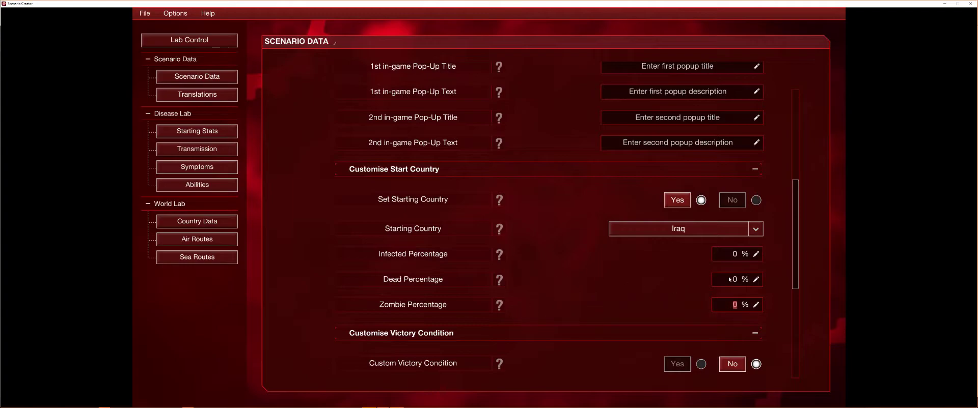
left_click(734, 256)
type("11")
scroll(662, 295, "down", 3)
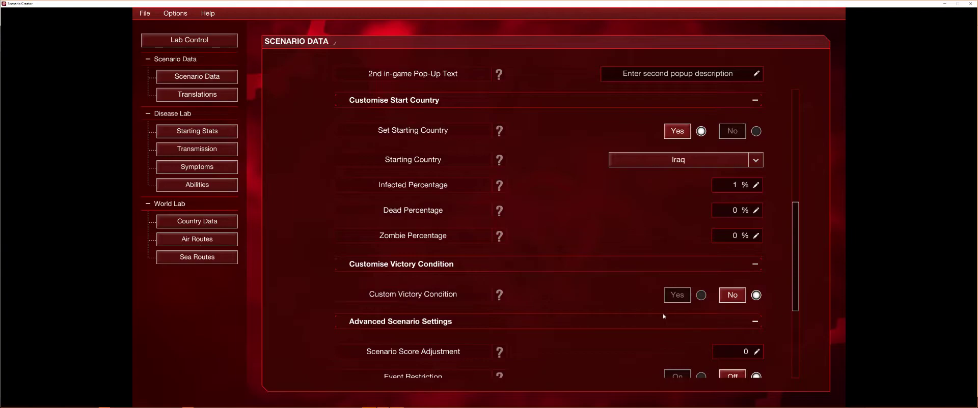
Keep Event Restriction off, enable Lock Difficulty, and switch off the Casual, Normal and Brutal difficulties
scroll(663, 317, "down", 3)
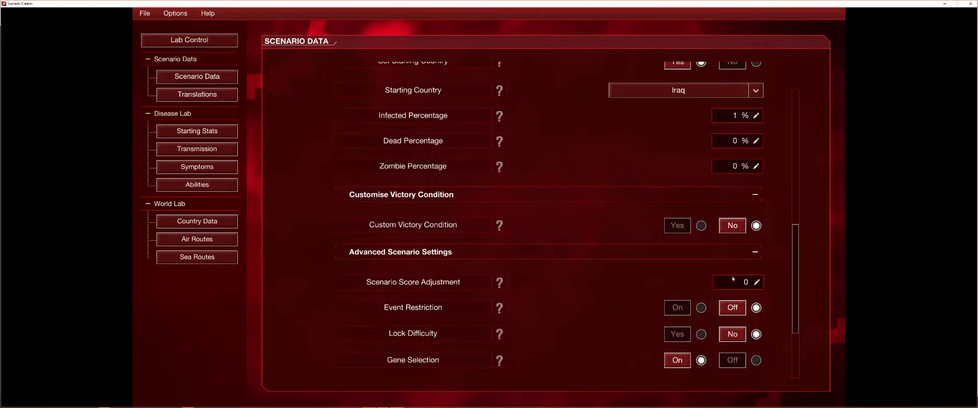
left_click(687, 309)
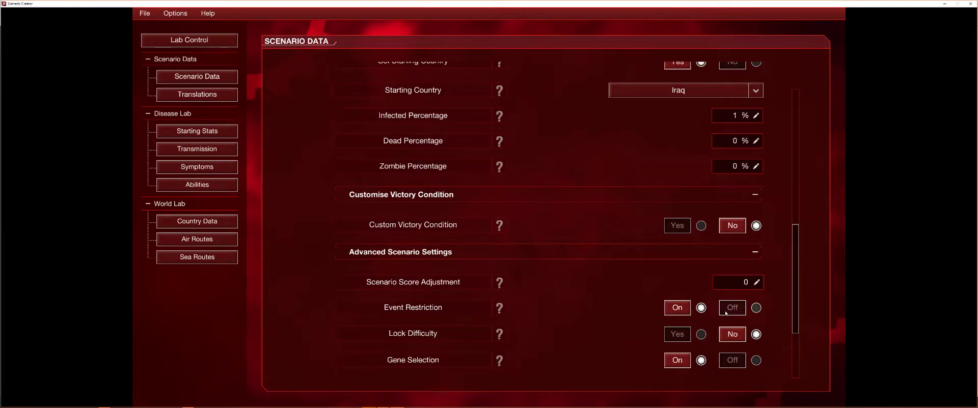
left_click(726, 314)
left_click(677, 334)
scroll(672, 337, "down", 2)
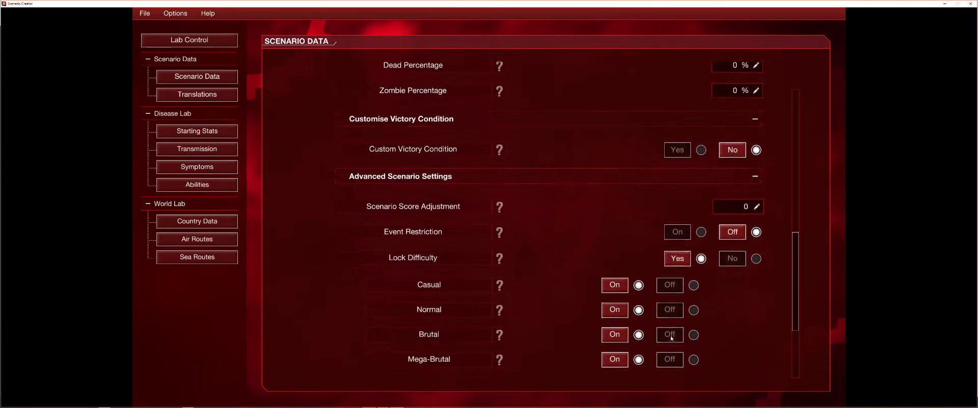
scroll(671, 339, "down", 1)
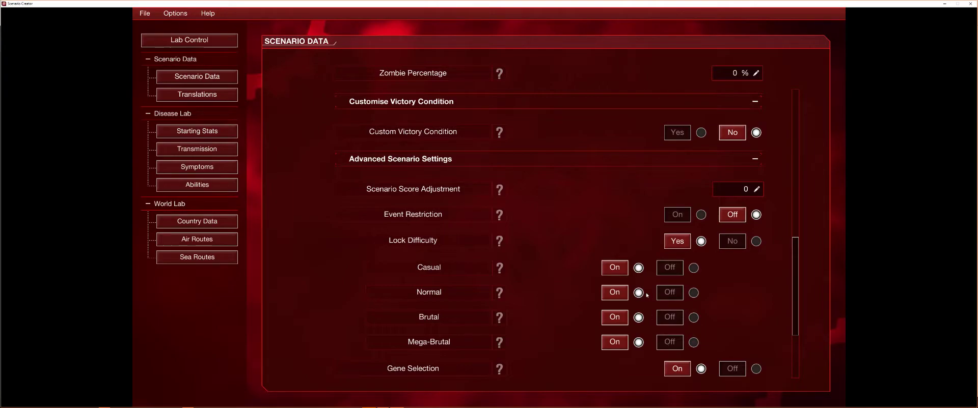
left_click(666, 267)
left_click(662, 292)
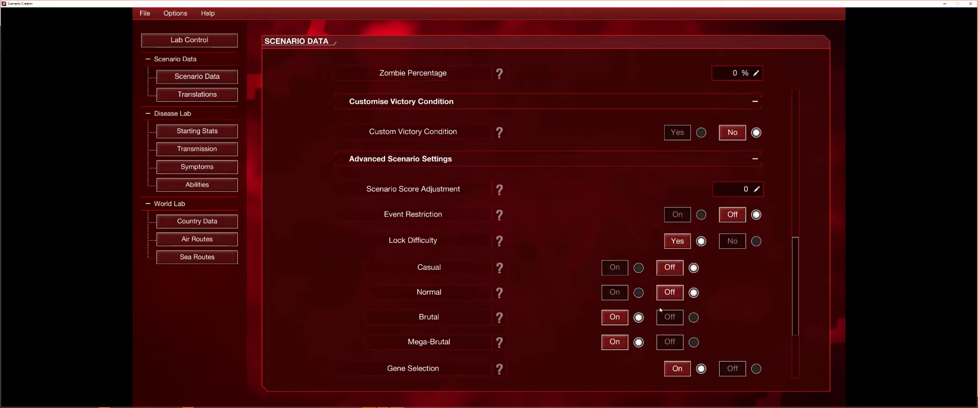
left_click(661, 313)
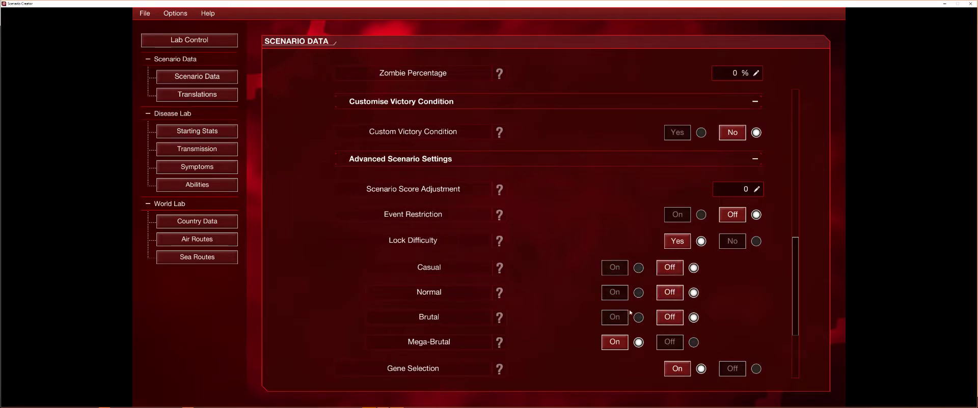
Switch the Brutal, Normal and Casual difficulties back on and set Lock Difficulty to No
left_click(626, 315)
left_click(621, 292)
left_click(619, 267)
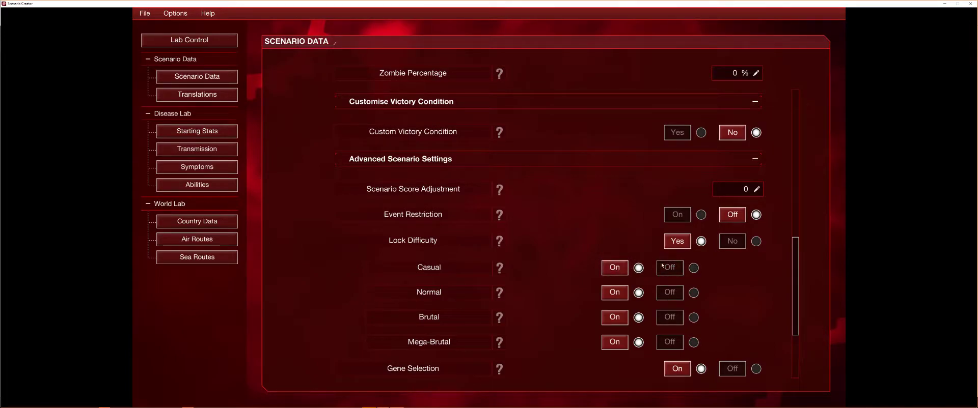
left_click(732, 240)
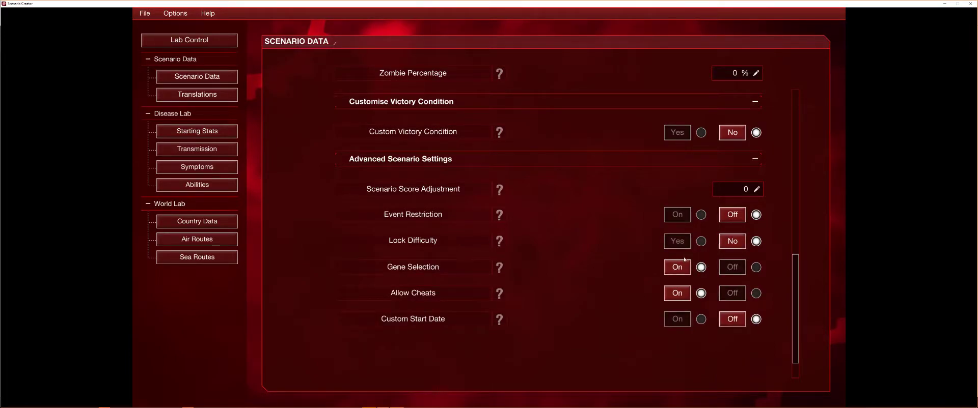
Turn Allow Cheats off and back on, and look back over the scenario data settings
left_click(726, 293)
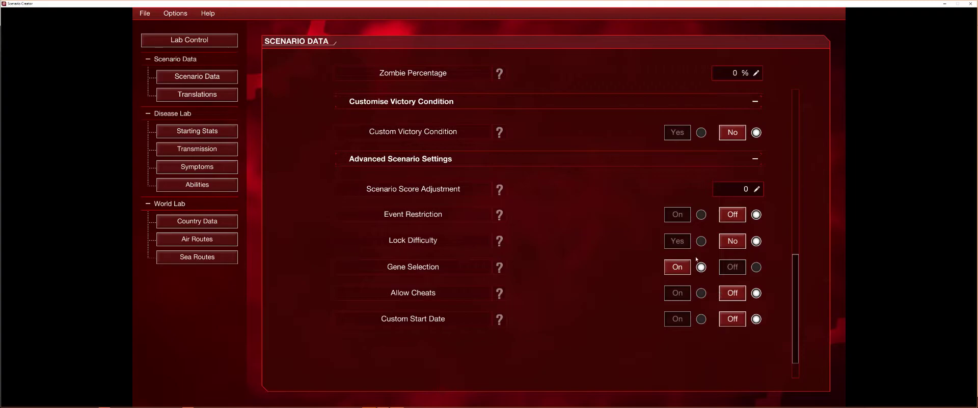
left_click(675, 293)
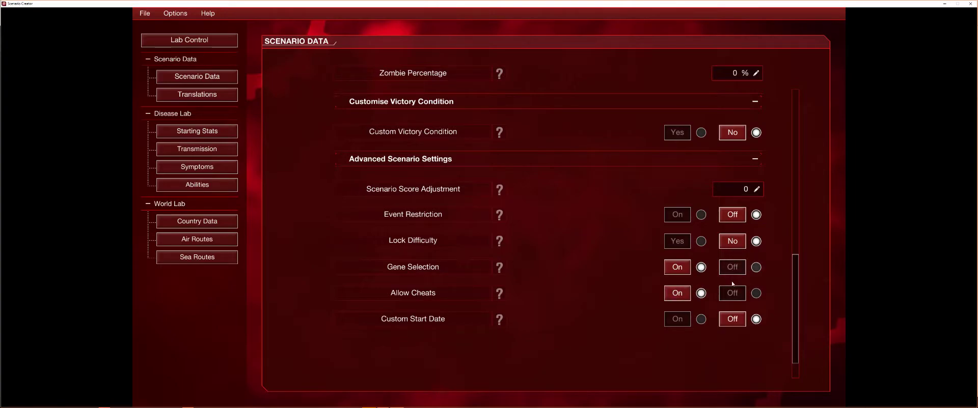
scroll(736, 286, "down", 2)
scroll(713, 290, "up", 4)
scroll(704, 288, "down", 1)
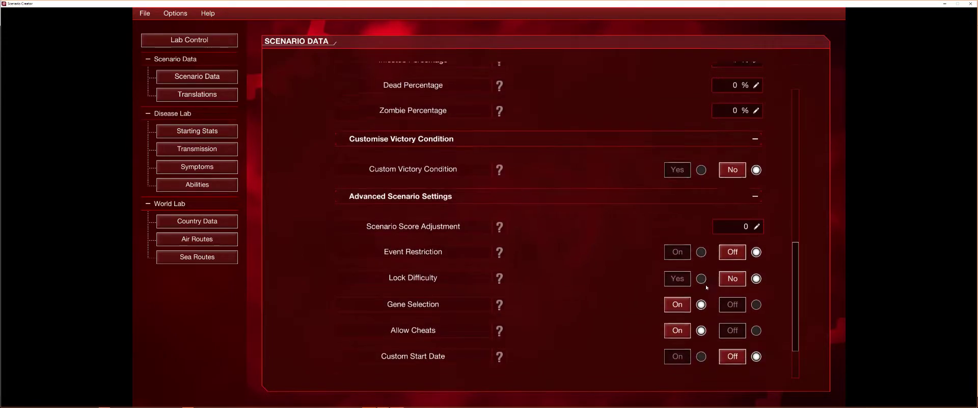
scroll(705, 285, "up", 10)
scroll(608, 210, "up", 2)
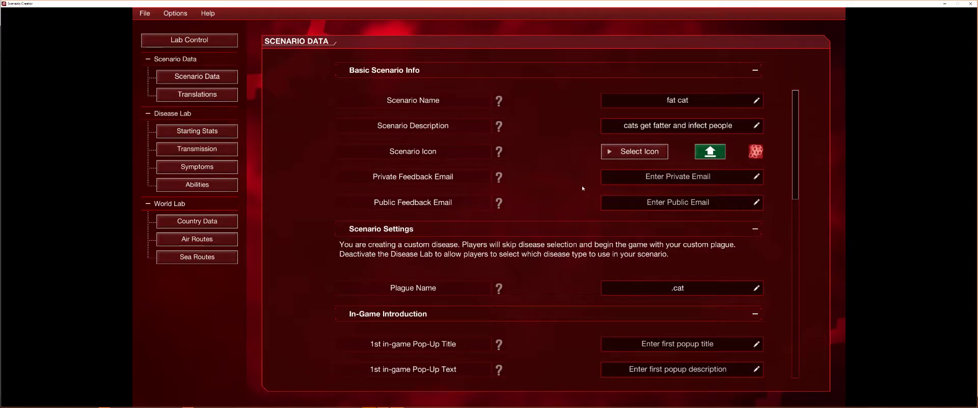
Look at the scenario's translation settings and examine the full range of the disease's starting stats
left_click(204, 96)
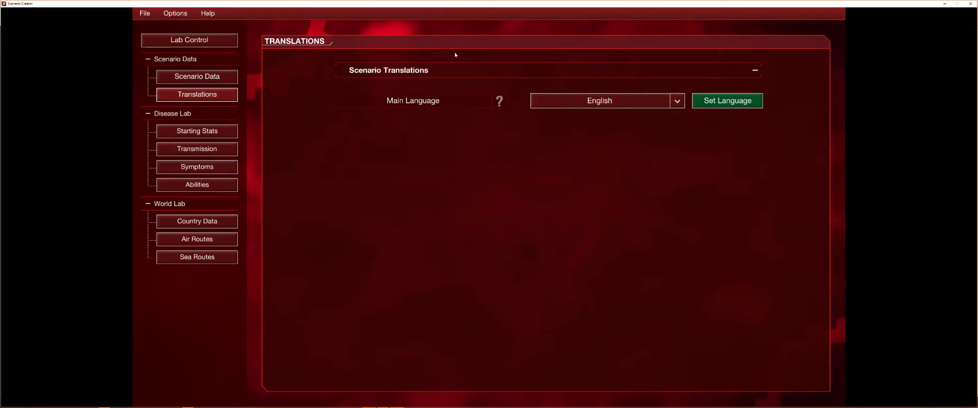
left_click(197, 131)
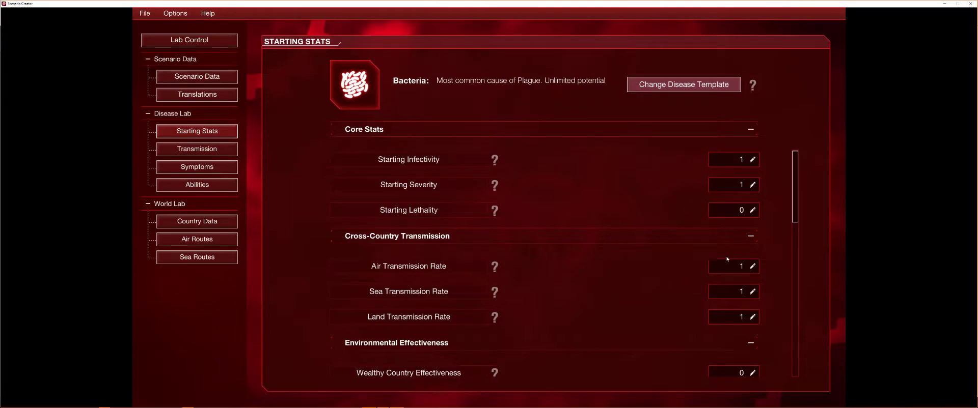
scroll(723, 254, "down", 3)
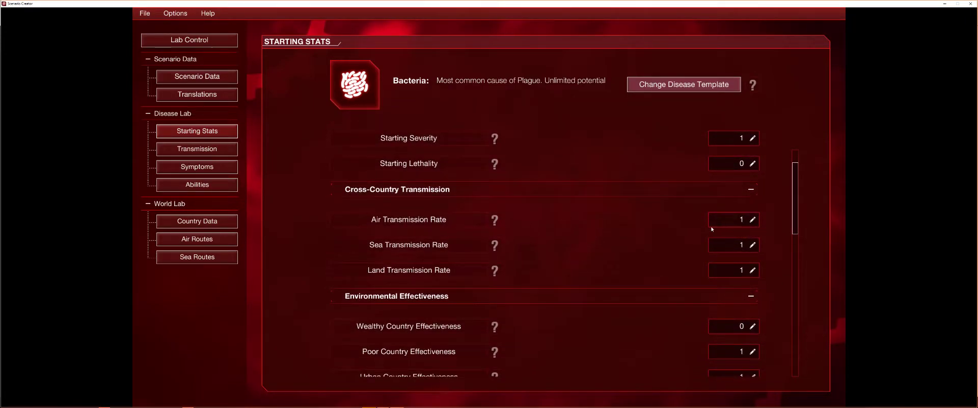
scroll(725, 283, "down", 6)
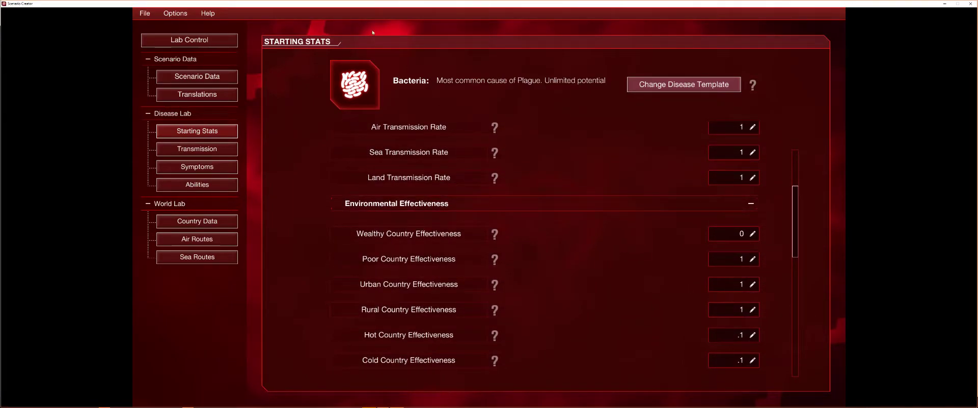
scroll(357, 158, "down", 9)
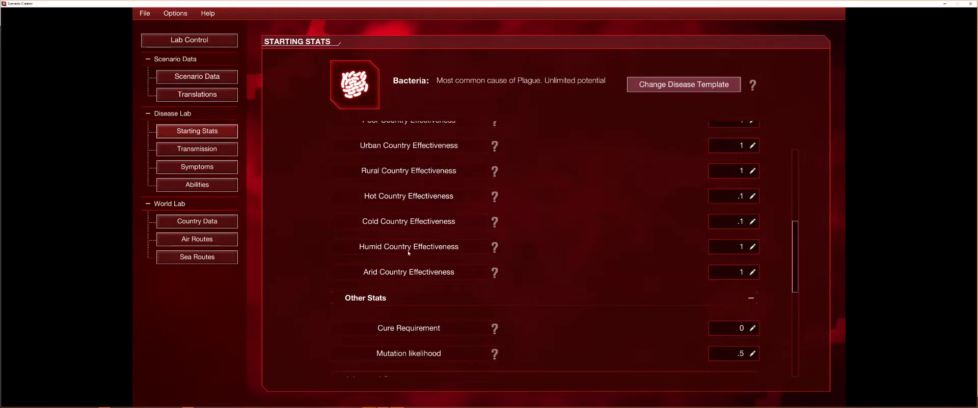
scroll(407, 251, "down", 6)
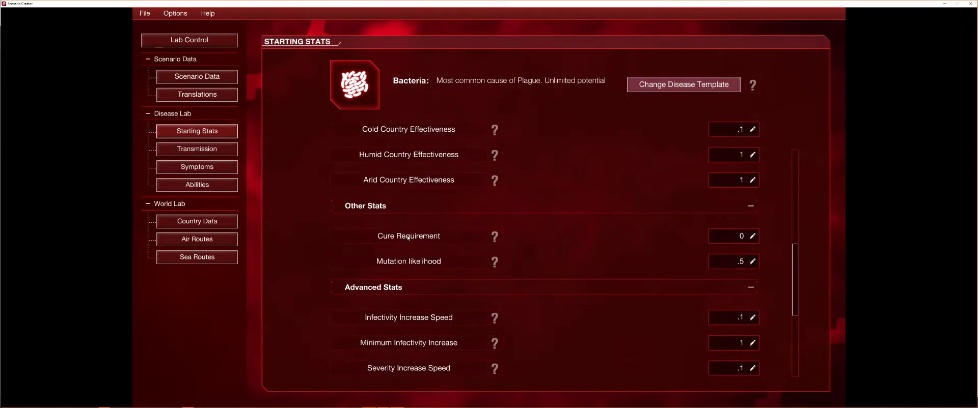
scroll(407, 237, "down", 15)
scroll(407, 229, "up", 20)
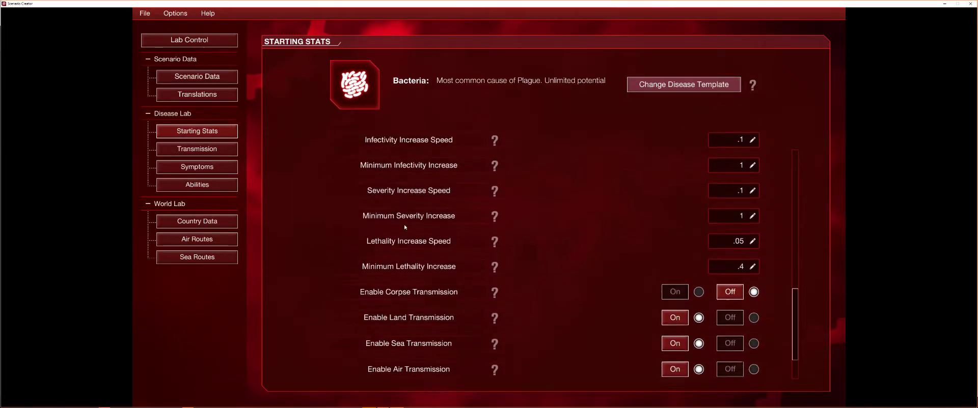
scroll(407, 168, "up", 2)
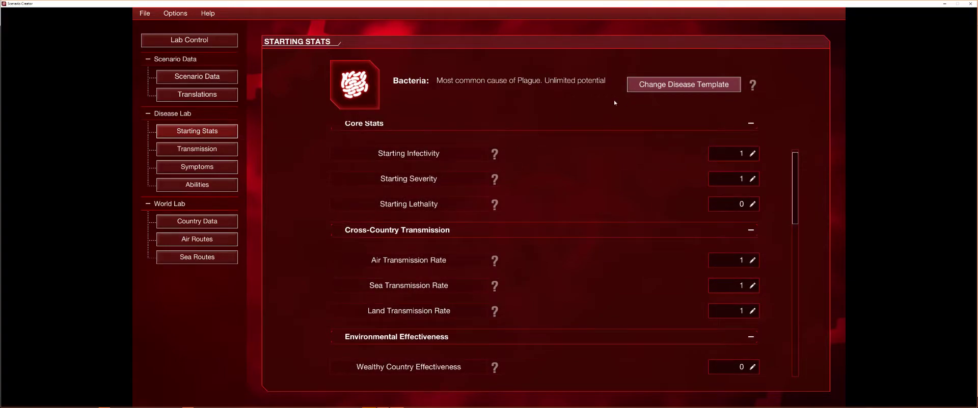
Apply the Bacteria template as the base of the custom disease
left_click(683, 84)
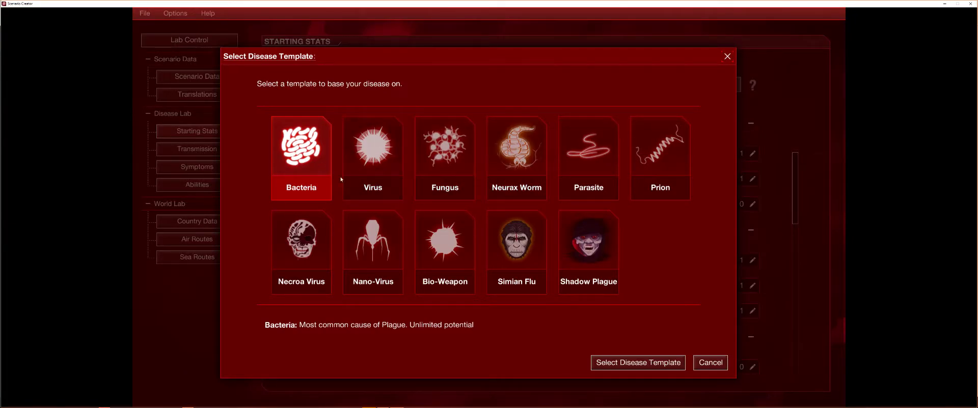
left_click(615, 363)
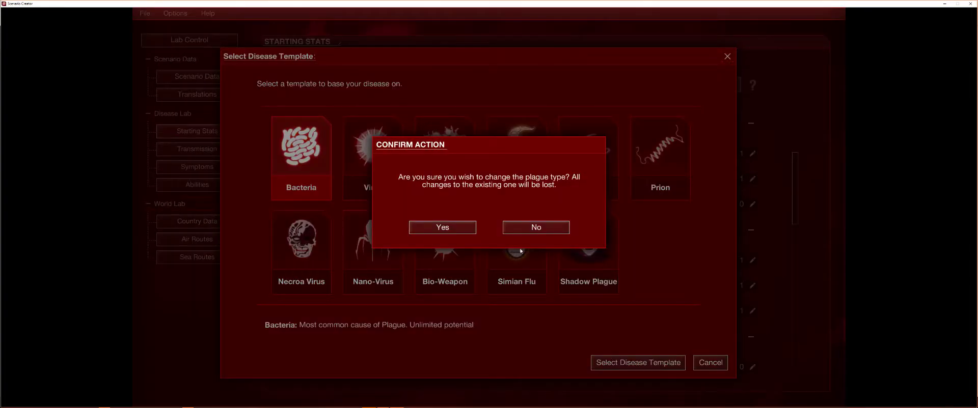
left_click(443, 228)
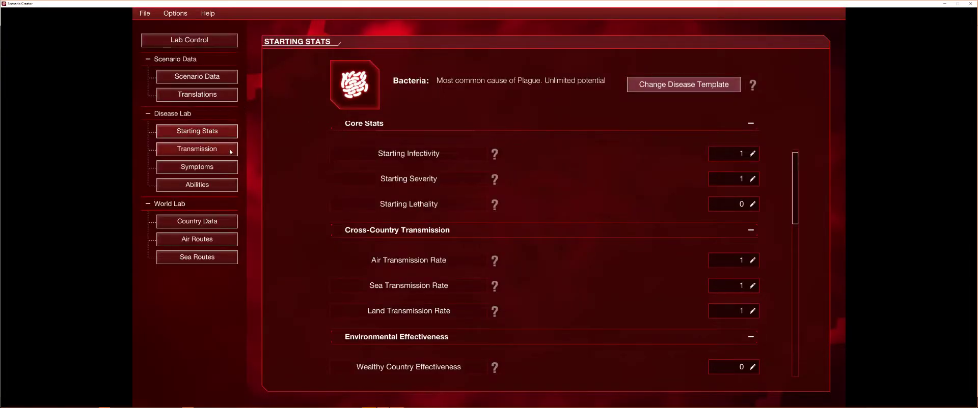
Examine the disease's advanced starting stats and the details of the Rodent 1 transmission trait
scroll(273, 170, "down", 6)
scroll(493, 204, "down", 6)
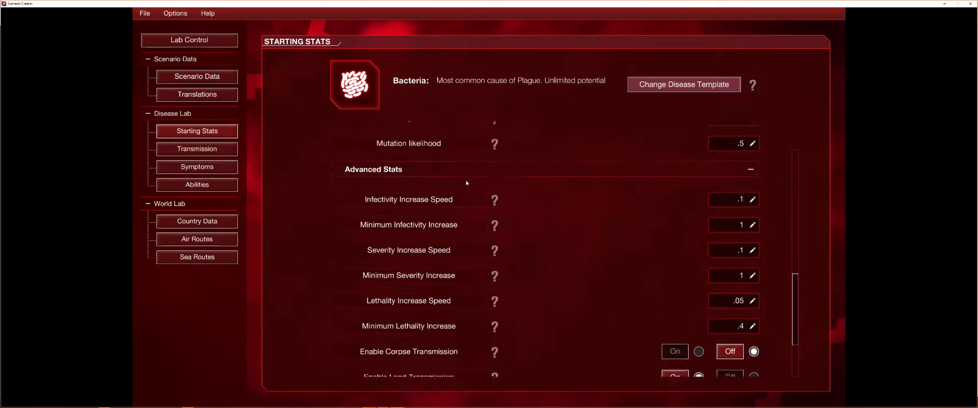
scroll(460, 182, "up", 1)
scroll(460, 178, "down", 1)
scroll(459, 178, "down", 4)
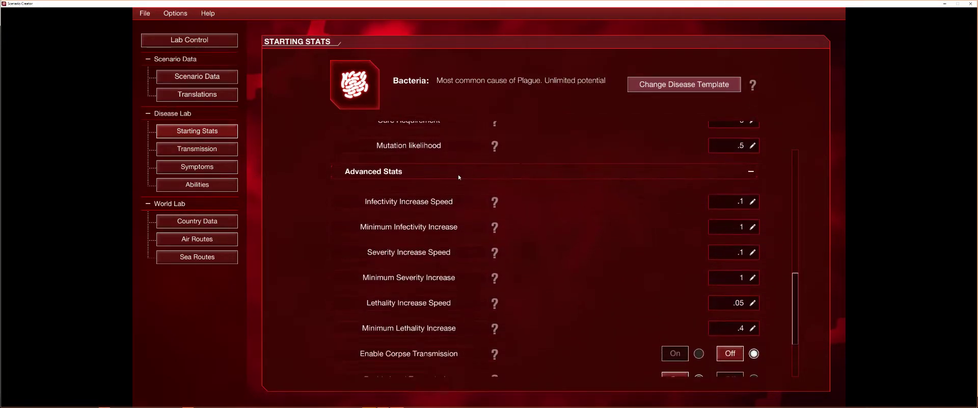
scroll(458, 176, "down", 2)
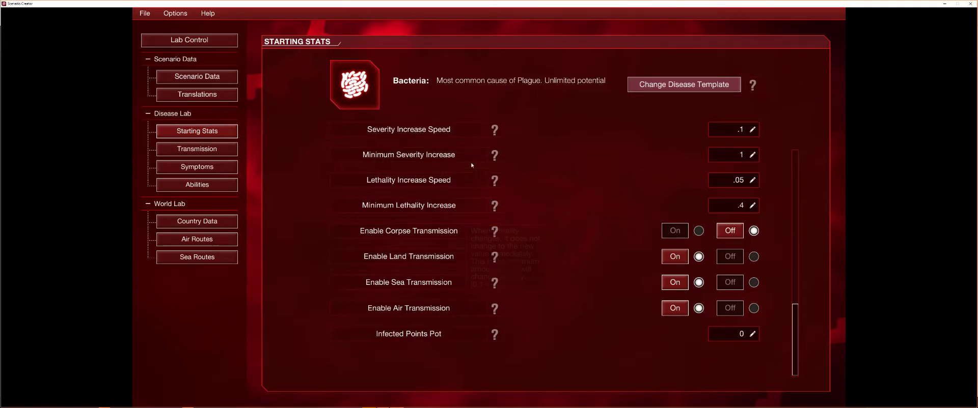
scroll(491, 173, "up", 2)
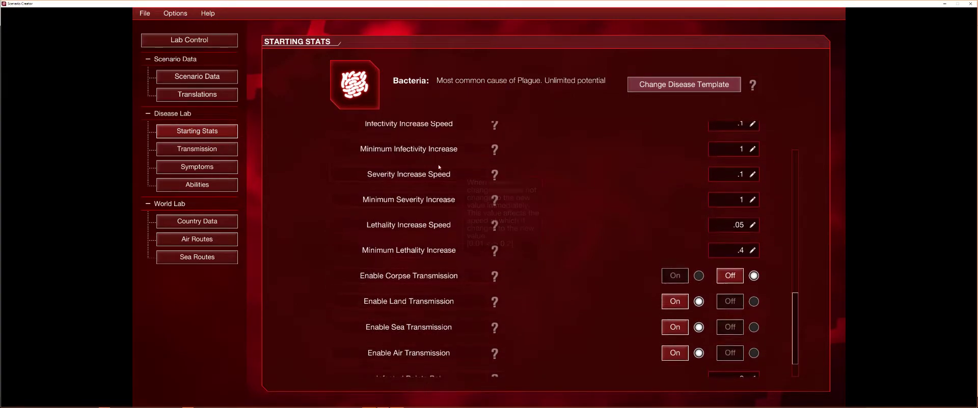
left_click(232, 149)
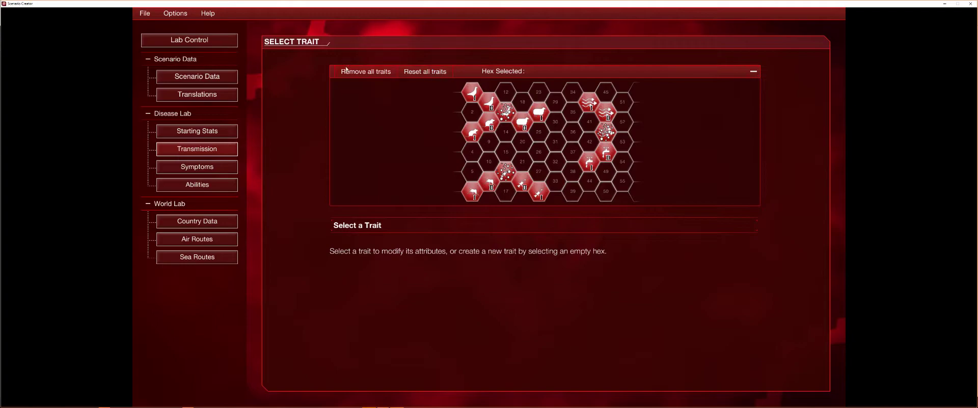
mouse_move(473, 132)
left_mouse_down()
mouse_move(490, 168)
mouse_move(644, 100)
mouse_move(560, 137)
mouse_move(472, 132)
left_mouse_up()
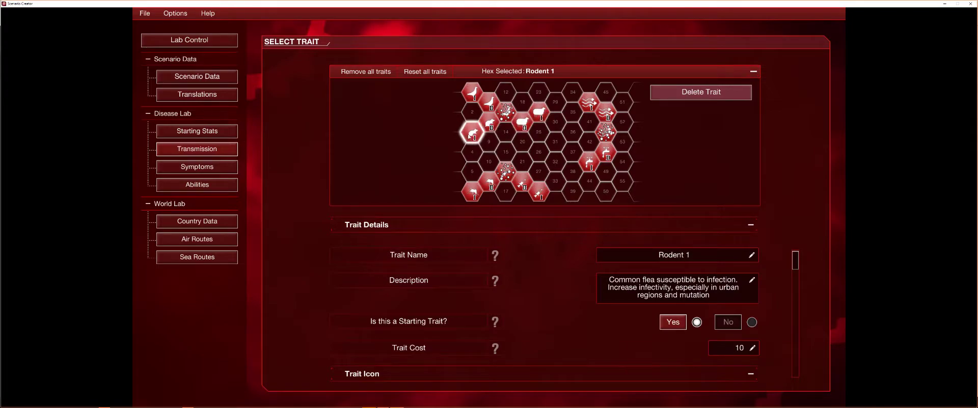
Remove all existing symptom traits from the disease
left_click(197, 167)
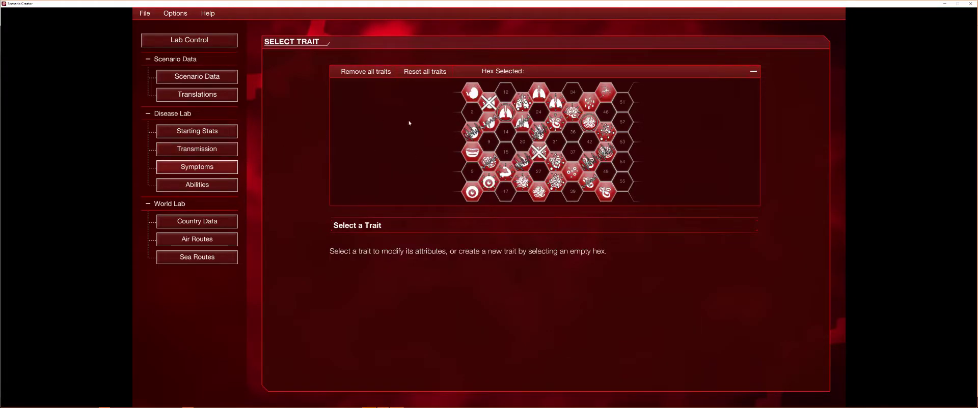
left_click(381, 72)
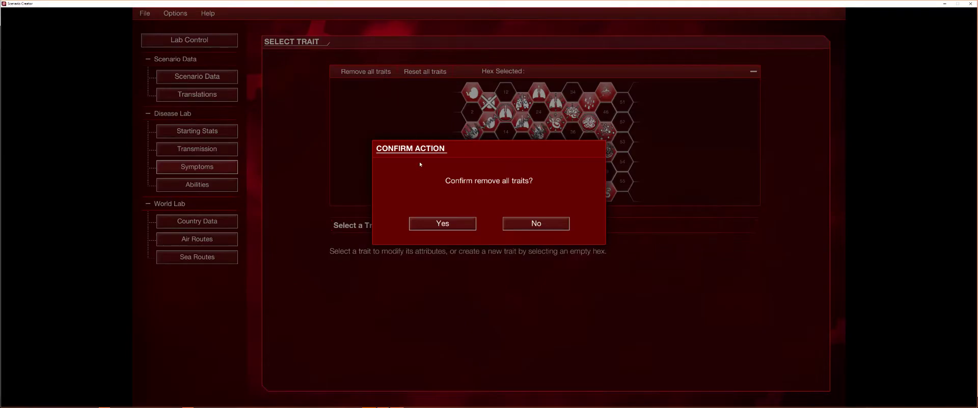
left_click(449, 226)
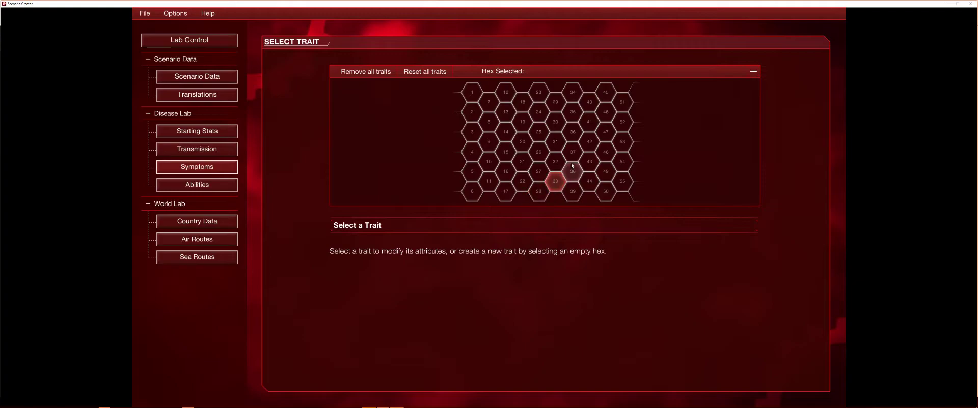
Create a new symptom trait in hex 28 and name it "moms cat fats"
left_click(542, 191)
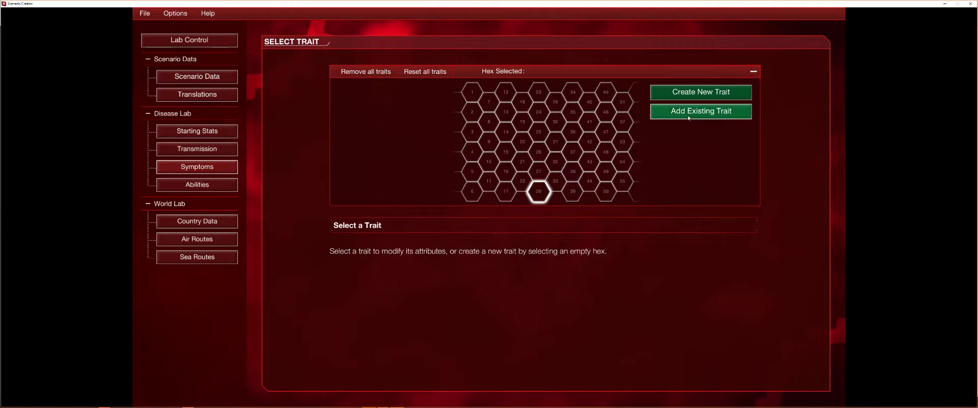
left_click(691, 91)
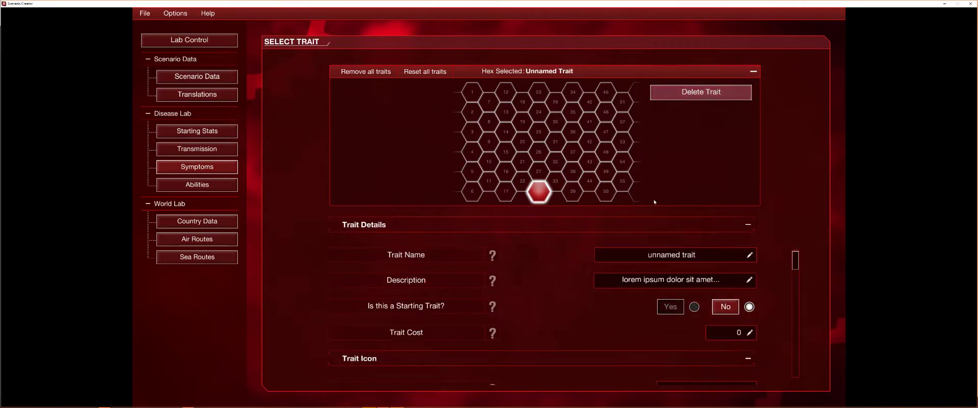
left_click(703, 261)
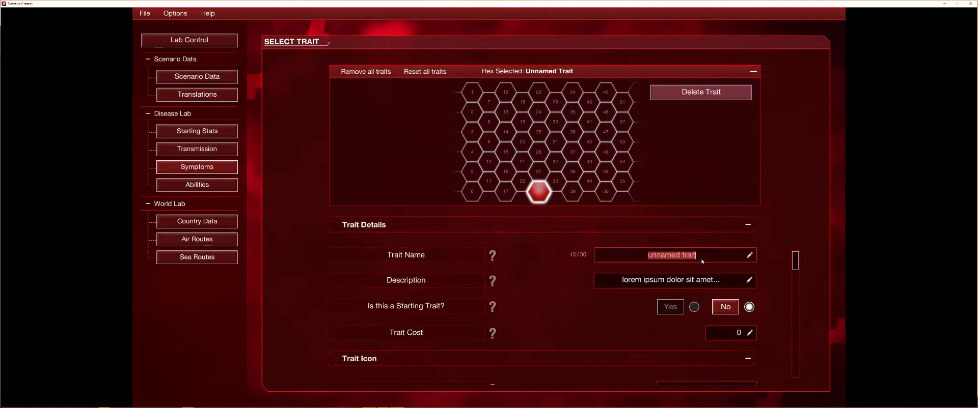
key("BackSpace")
type("moms cat fats")
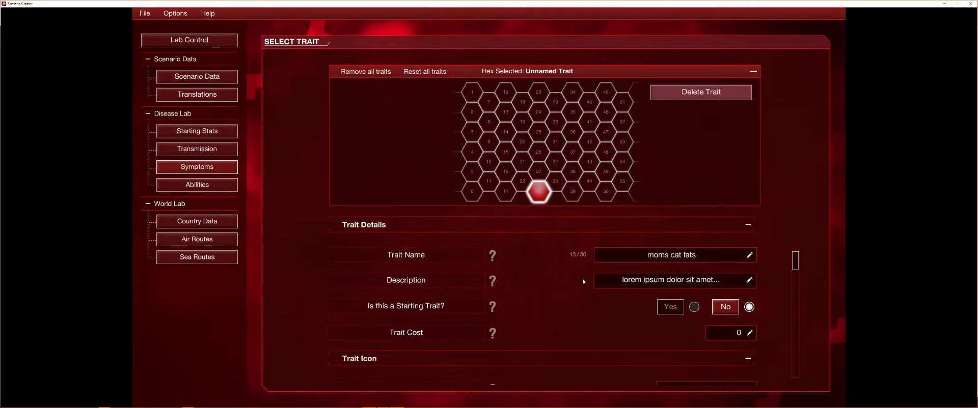
Describe the new symptom trait as "cats eat stuff" and make it a starting trait with a cost of 1
left_click(642, 281)
type("c")
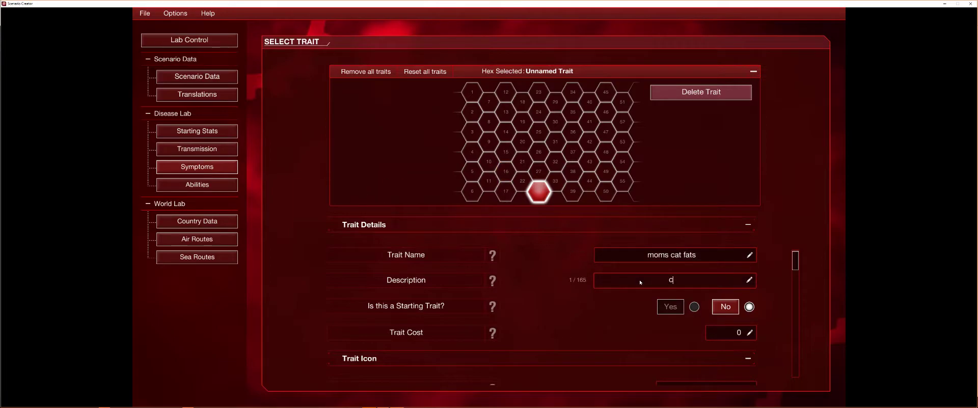
type("ats eat stuiff")
left_click(691, 280)
key("BackSpace")
left_click(670, 306)
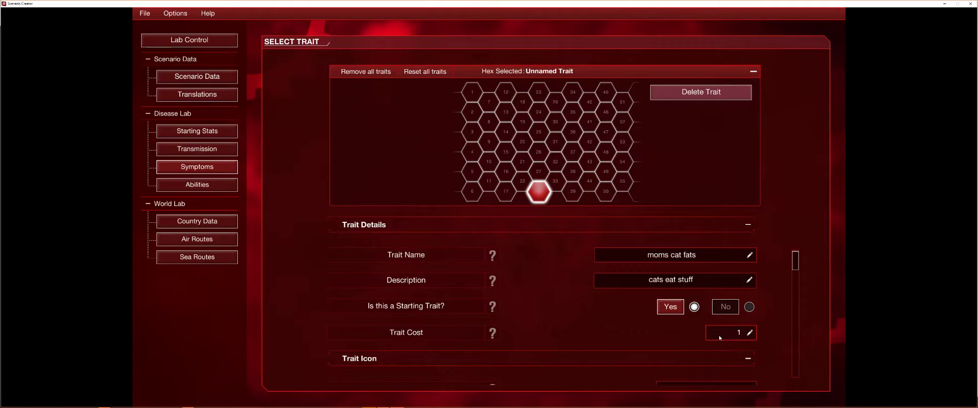
Give the symptom trait in hex 28 the brain icon
scroll(719, 336, "down", 3)
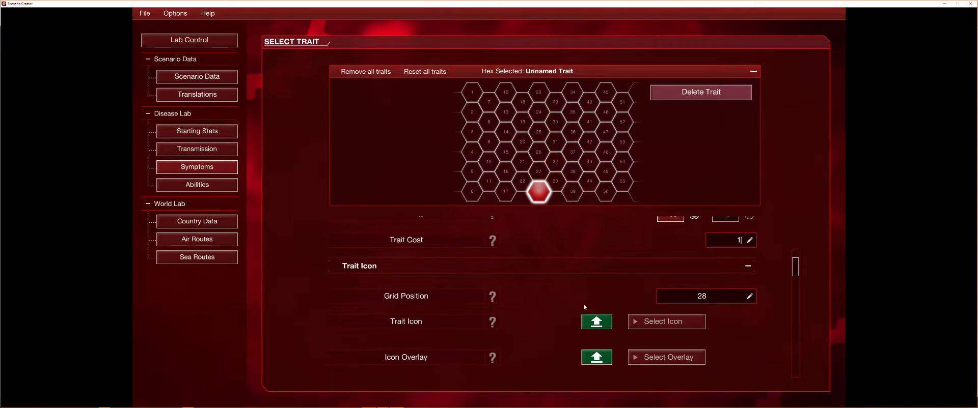
left_click(647, 322)
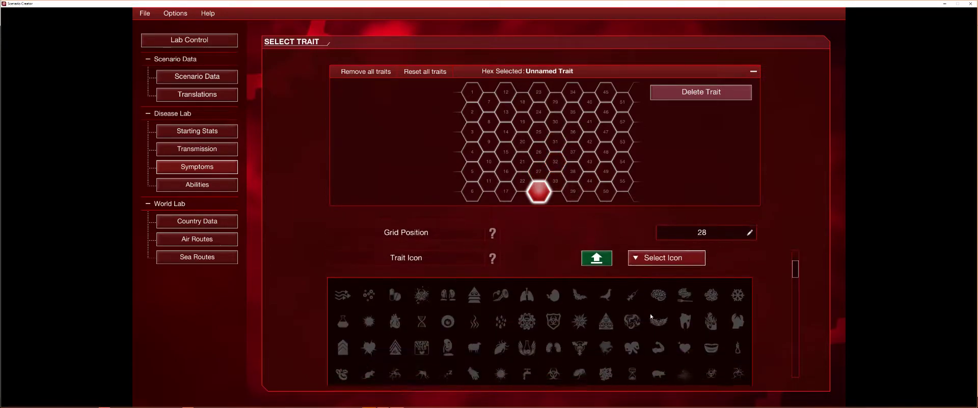
scroll(650, 313, "down", 3)
scroll(657, 300, "up", 3)
left_click(663, 293)
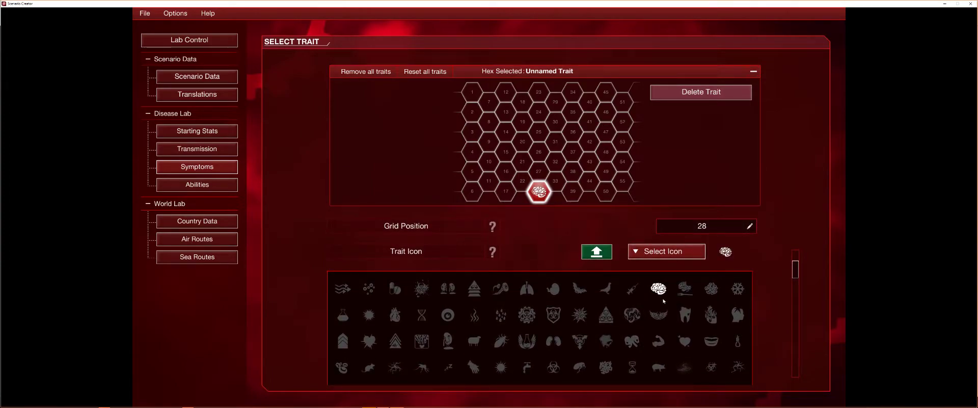
Change the icon of the symptom trait in hex 28 to the flexed arm
left_click(658, 341)
left_click(579, 314)
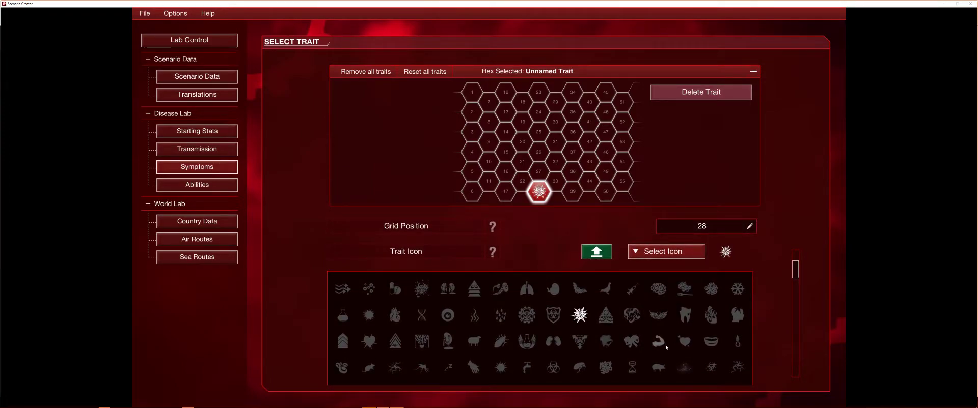
left_click(658, 342)
left_click(631, 342)
left_click(658, 341)
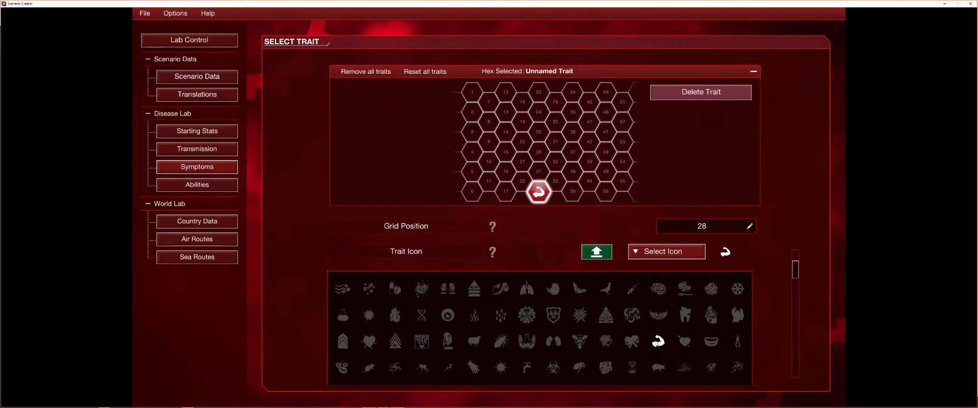
Add the radiating-dashes overlay to the trait icon after trying the streaked overlay
scroll(650, 331, "down", 5)
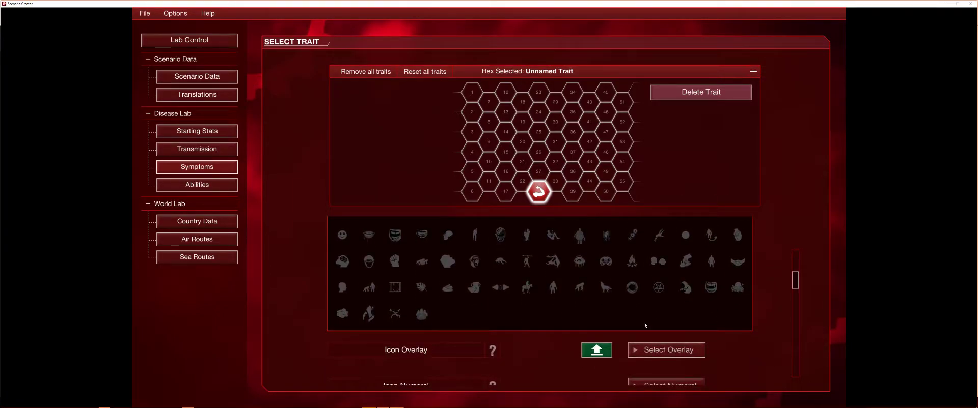
scroll(646, 325, "down", 2)
left_click(645, 260)
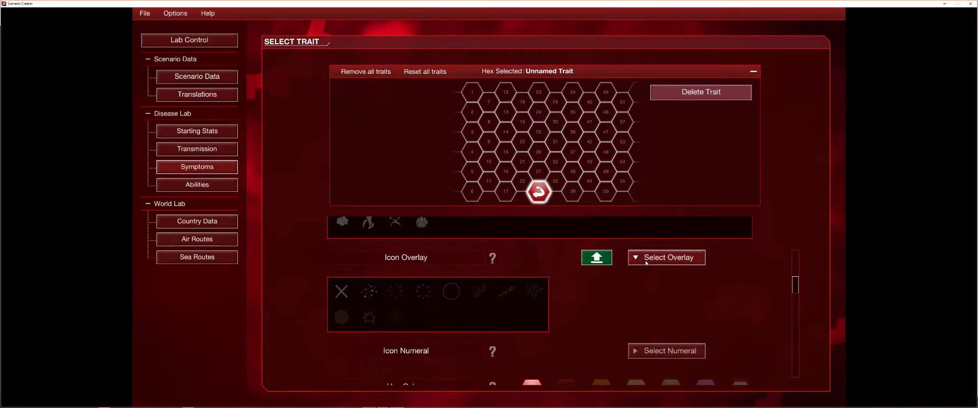
left_click(402, 297)
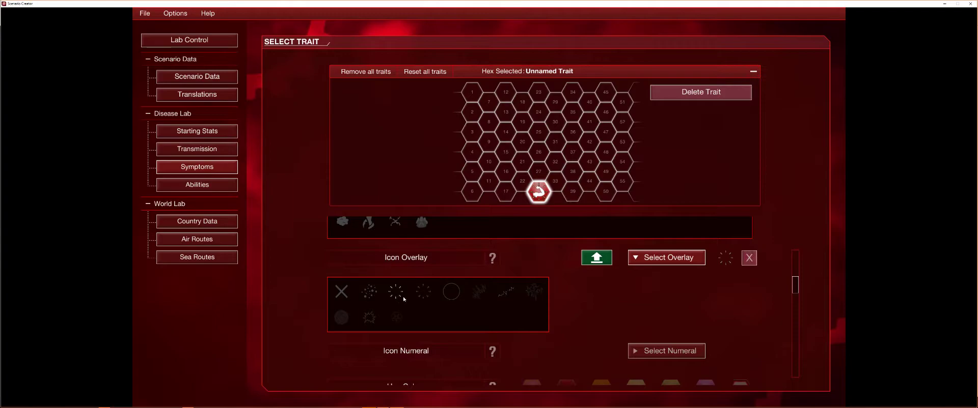
left_click(464, 297)
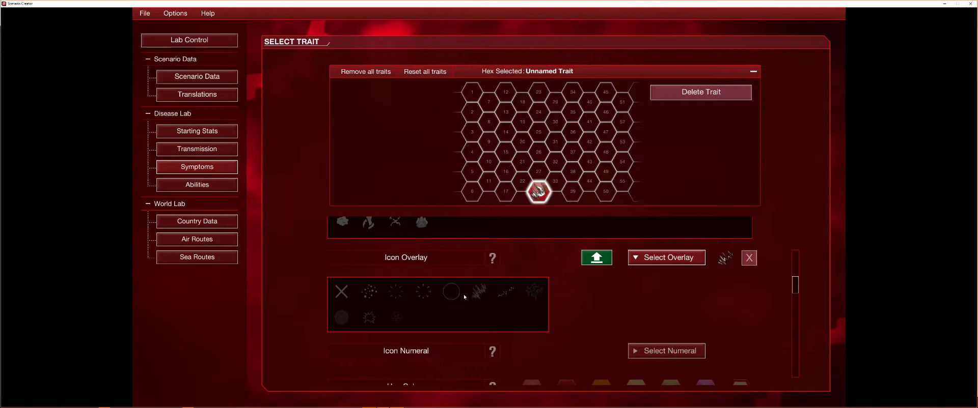
left_click(391, 298)
Try yellow and orange hex colours for the trait, and return it to red
scroll(552, 301, "down", 3)
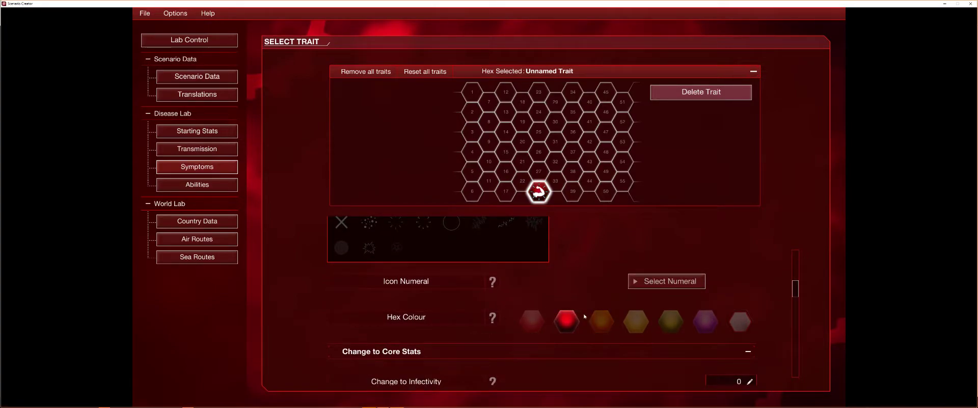
left_click(636, 321)
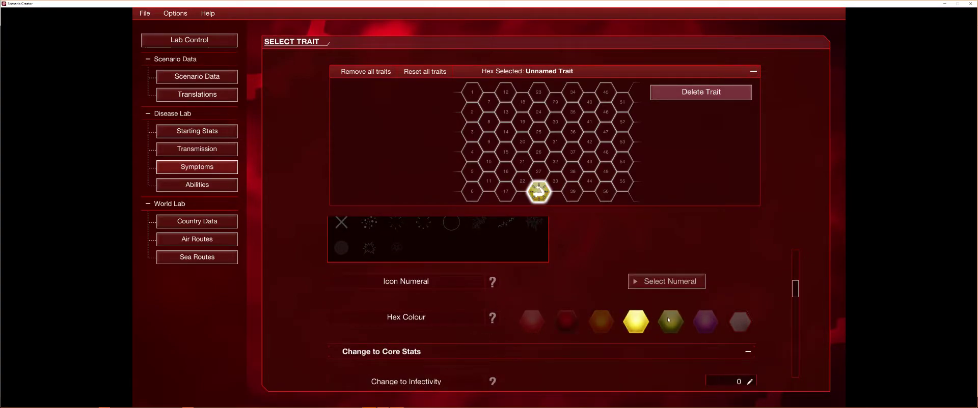
left_click(599, 322)
scroll(585, 305, "down", 3)
left_click(568, 253)
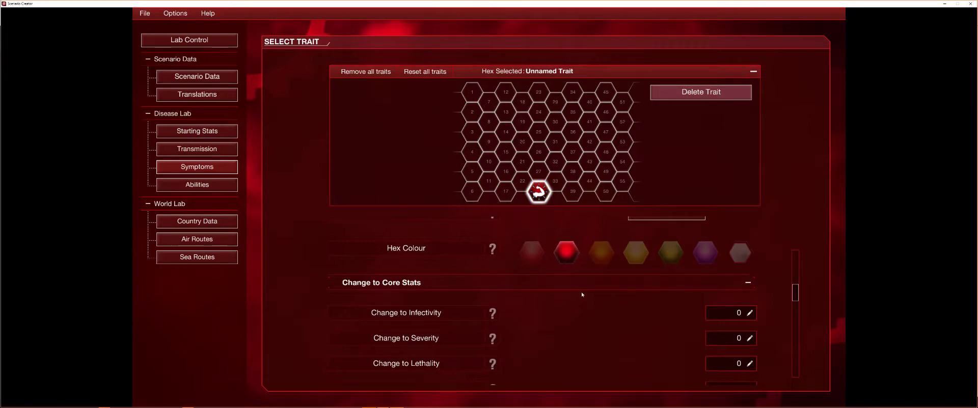
Set the trait's change to infectivity to 4, severity to 1 and lethality to 0
scroll(598, 325, "down", 1)
scroll(611, 321, "down", 1)
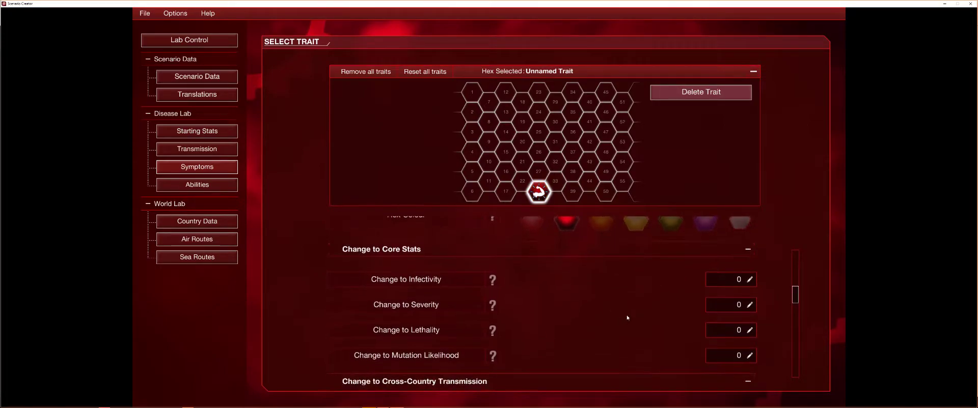
left_click(729, 283)
type("4")
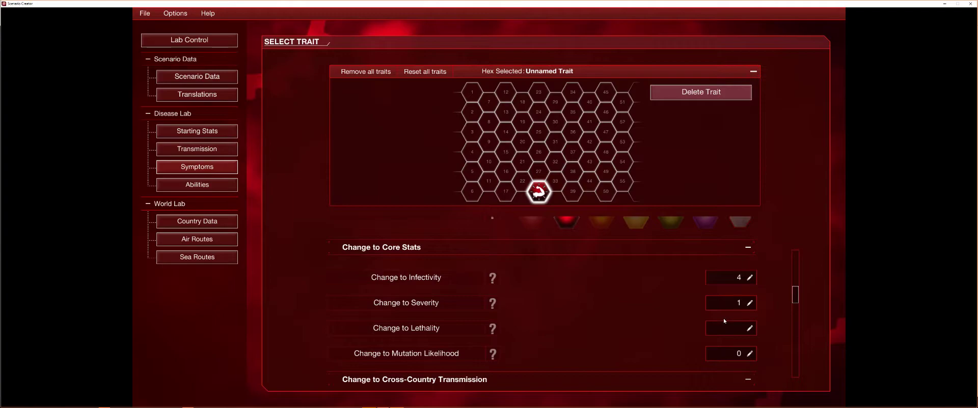
type("0")
scroll(726, 353, "down", 3)
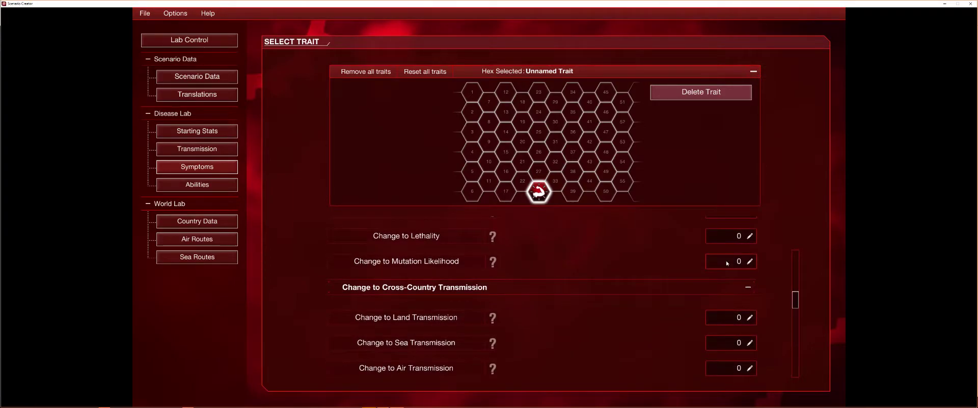
left_click(727, 262)
Examine the trait's cross-country transmission, environmental effectiveness, cure research and special stats settings
scroll(657, 329, "down", 5)
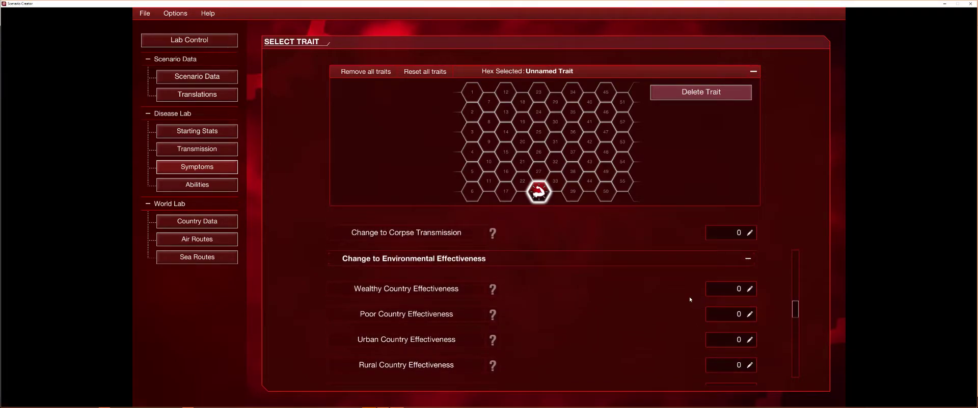
scroll(690, 299, "down", 1)
scroll(683, 307, "up", 4)
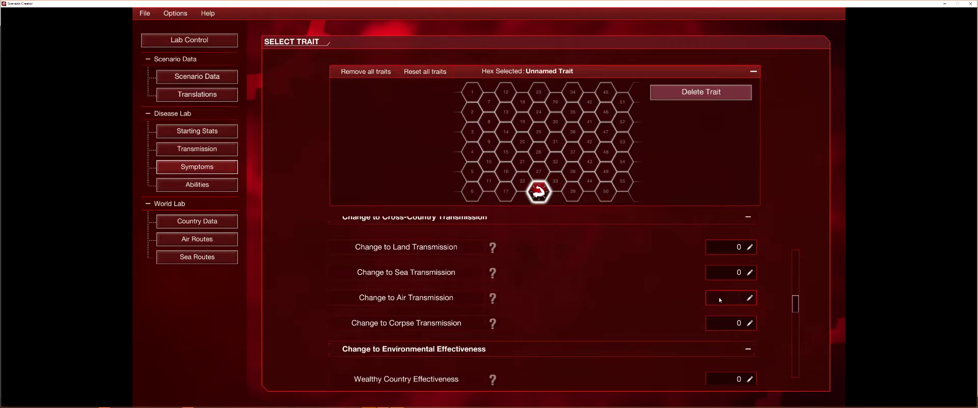
scroll(611, 316, "down", 3)
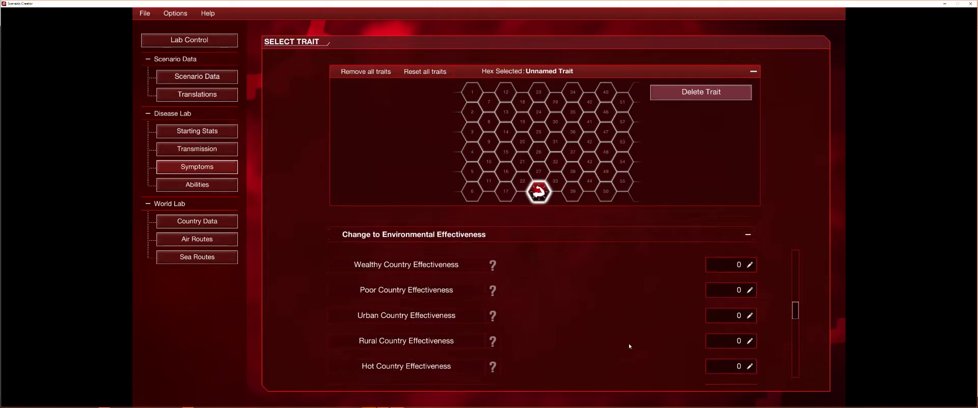
scroll(628, 342, "down", 3)
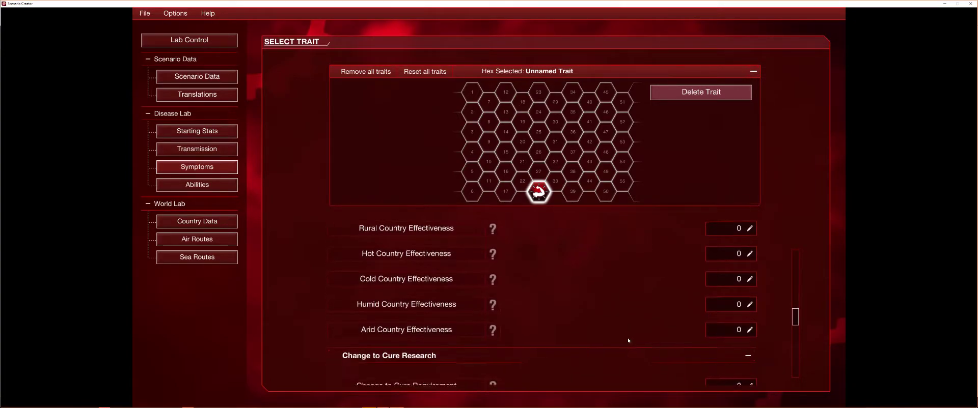
scroll(627, 338, "down", 3)
scroll(627, 337, "up", 3)
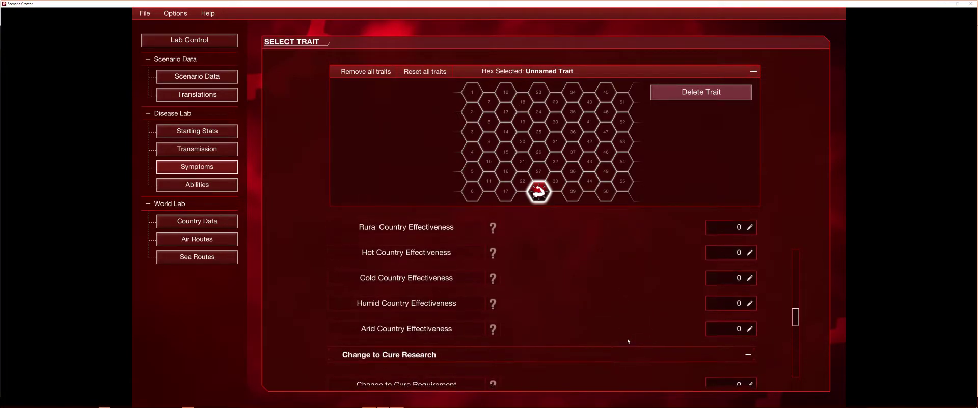
scroll(627, 338, "up", 3)
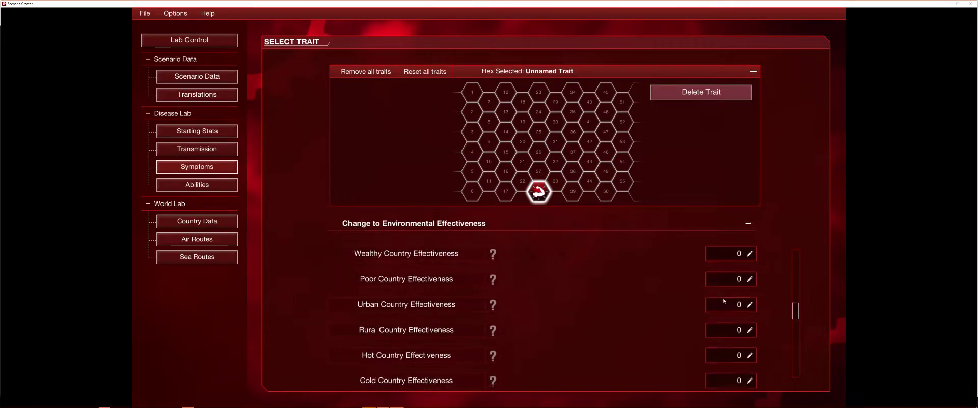
scroll(724, 301, "down", 2)
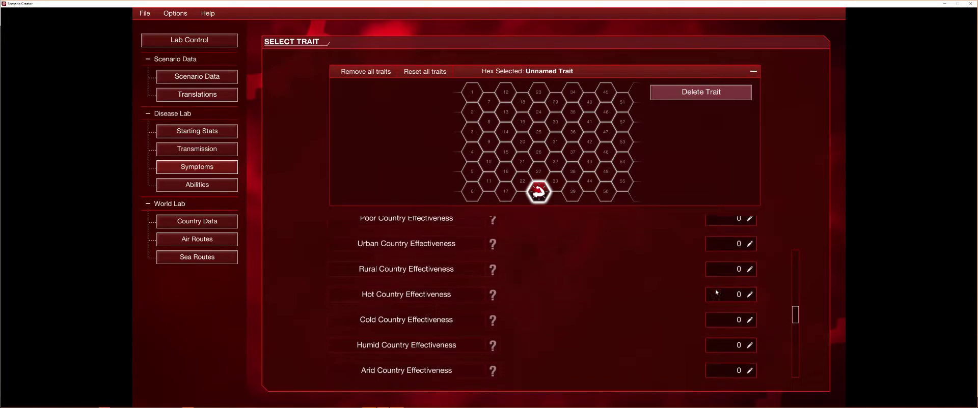
scroll(715, 293, "down", 2)
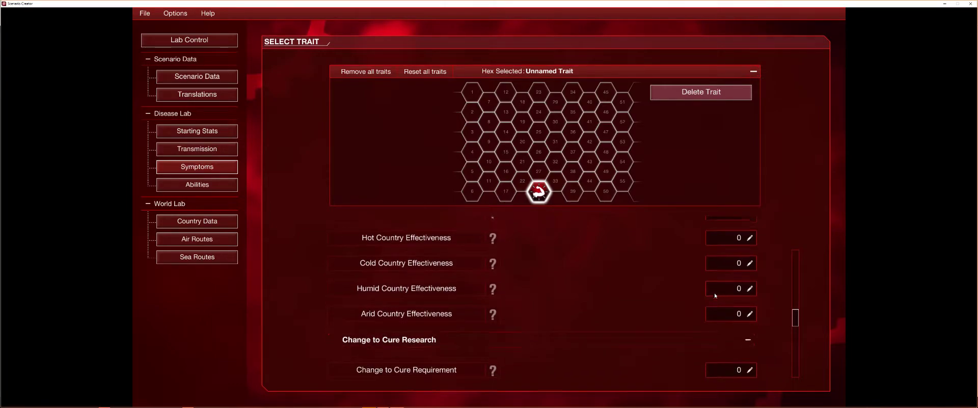
scroll(715, 295, "down", 2)
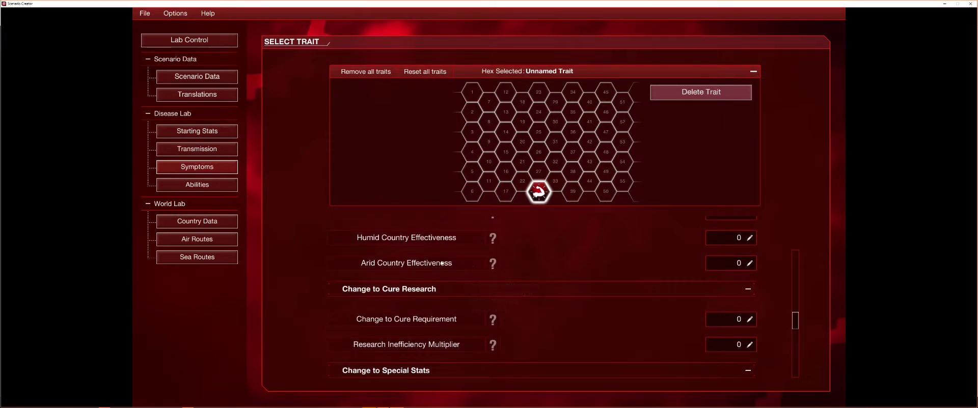
scroll(396, 265, "up", 4)
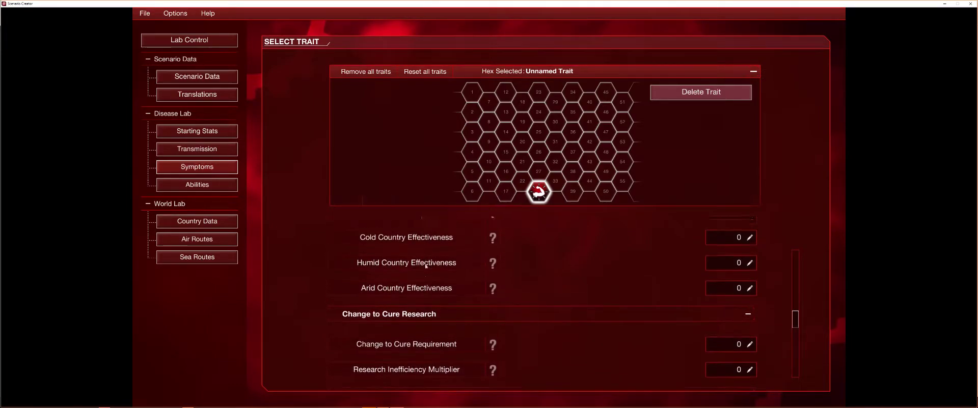
scroll(463, 279, "down", 5)
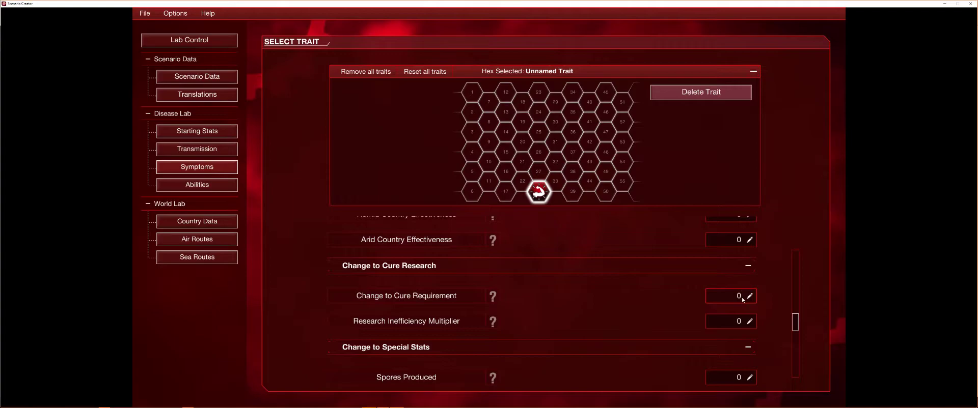
scroll(738, 288, "down", 5)
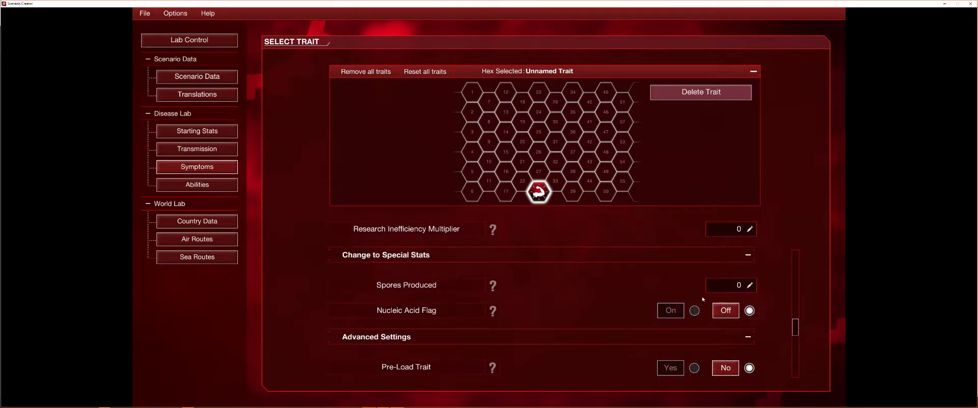
scroll(701, 288, "down", 1)
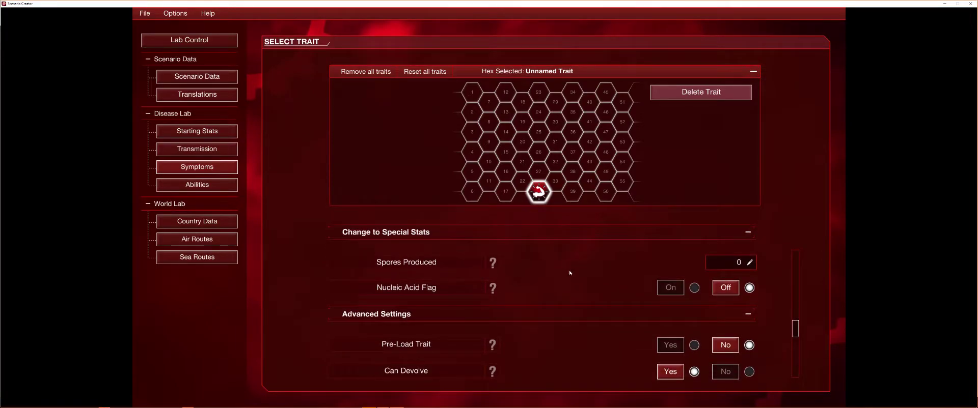
Set the trait's devolve cost multiplier to 1
scroll(670, 301, "down", 5)
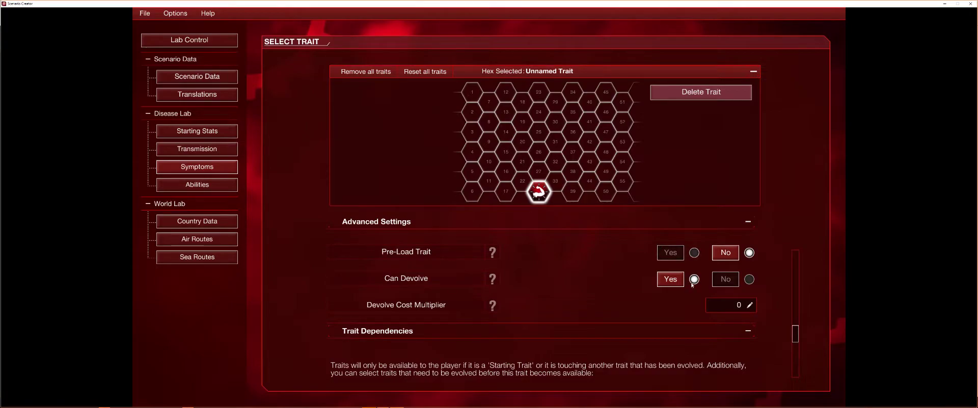
left_click(711, 308)
type("1")
Try making Water 1 a required trait for this symptom, and remove the requirement
scroll(601, 300, "down", 2)
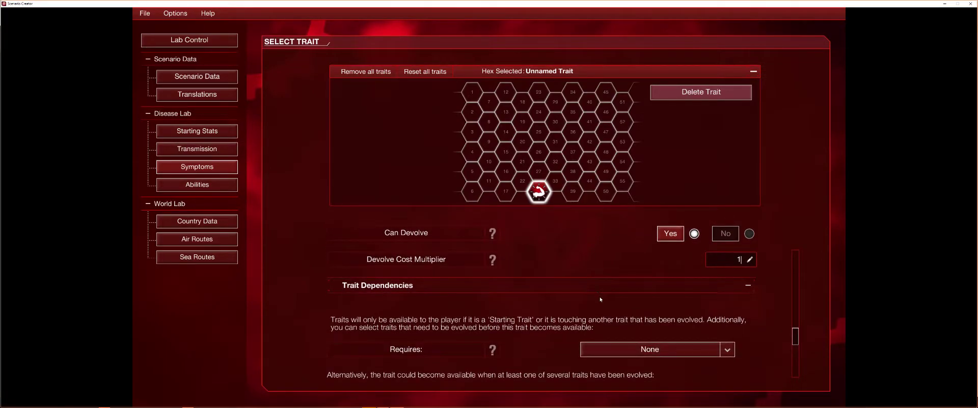
scroll(567, 285, "down", 4)
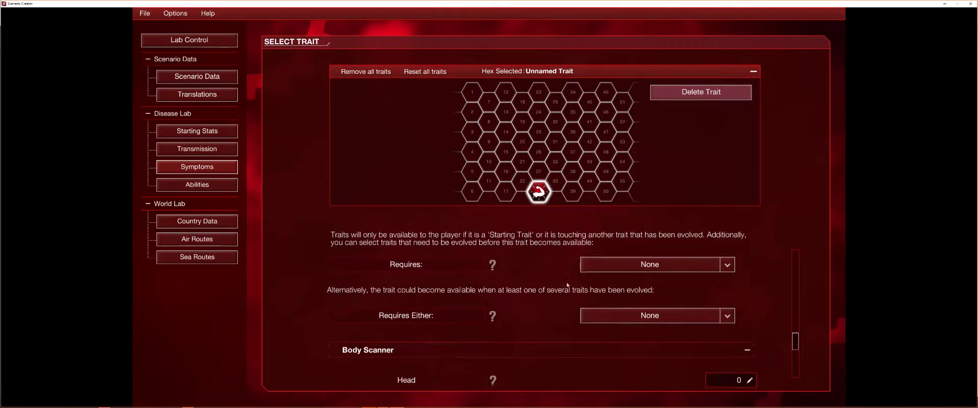
left_click(657, 257)
scroll(658, 326, "down", 4)
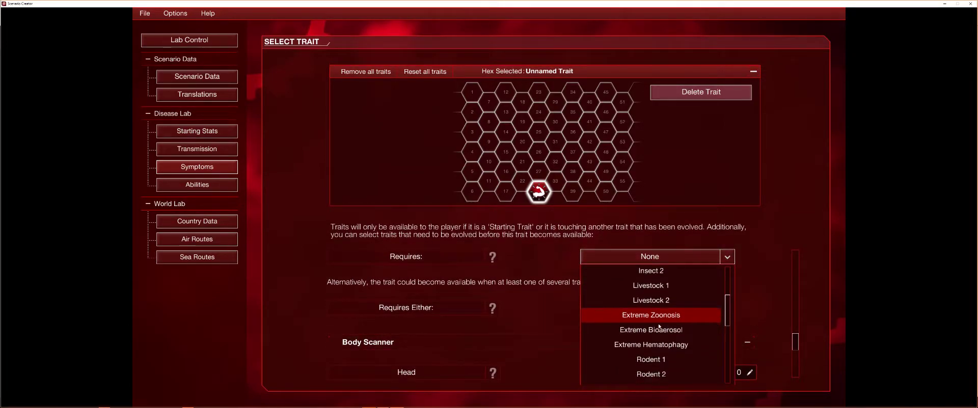
scroll(654, 334, "down", 3)
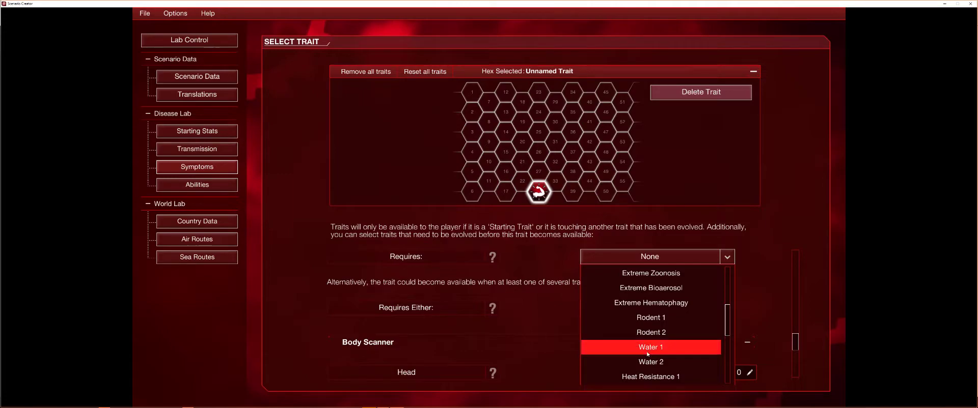
left_click(648, 353)
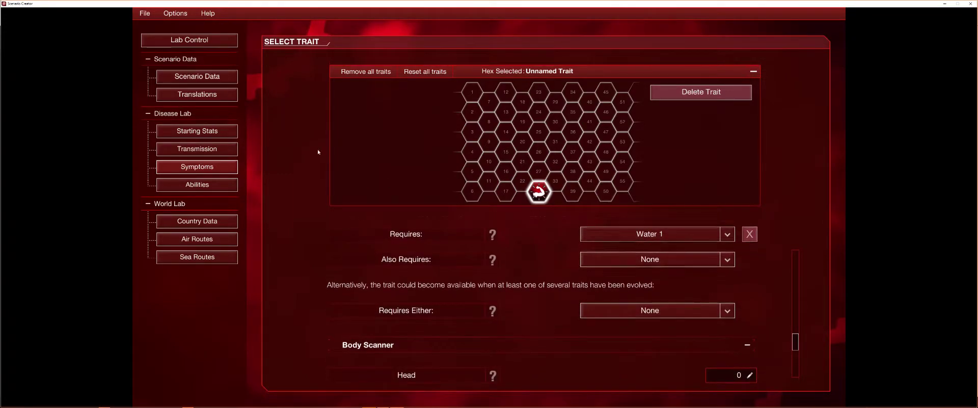
left_click(705, 237)
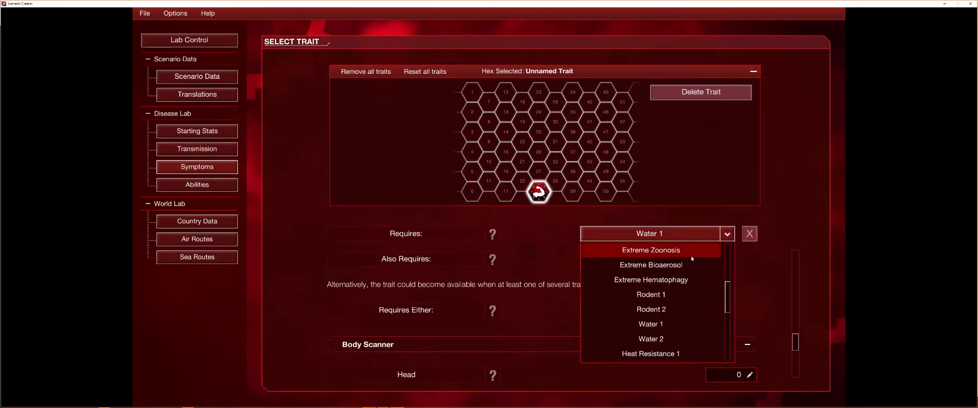
left_click(747, 235)
Examine the trait's Body Scanner settings for the individual body parts and organs
scroll(713, 300, "down", 5)
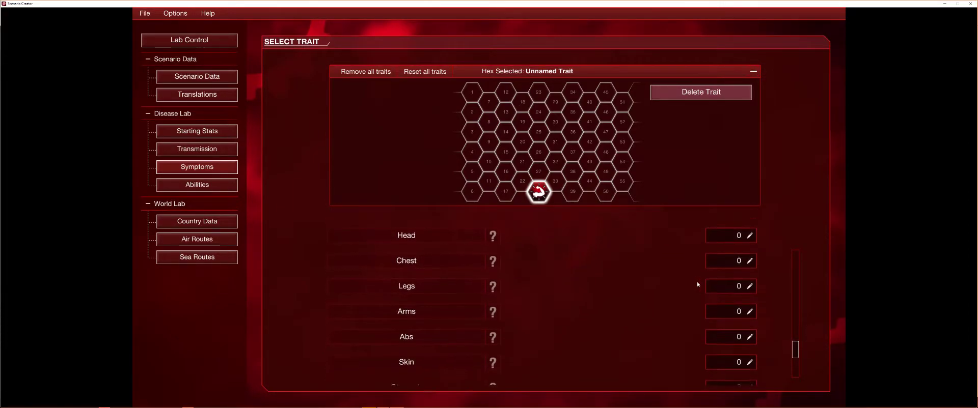
scroll(696, 282, "up", 3)
scroll(670, 271, "down", 5)
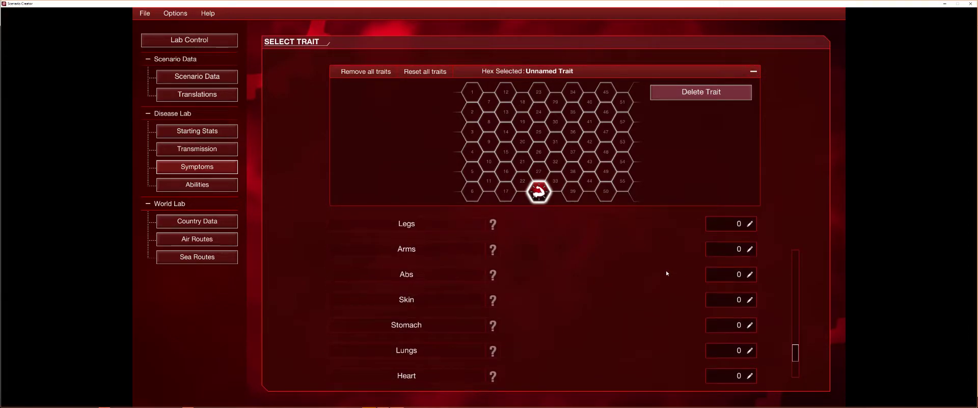
scroll(662, 275, "down", 6)
scroll(662, 278, "up", 4)
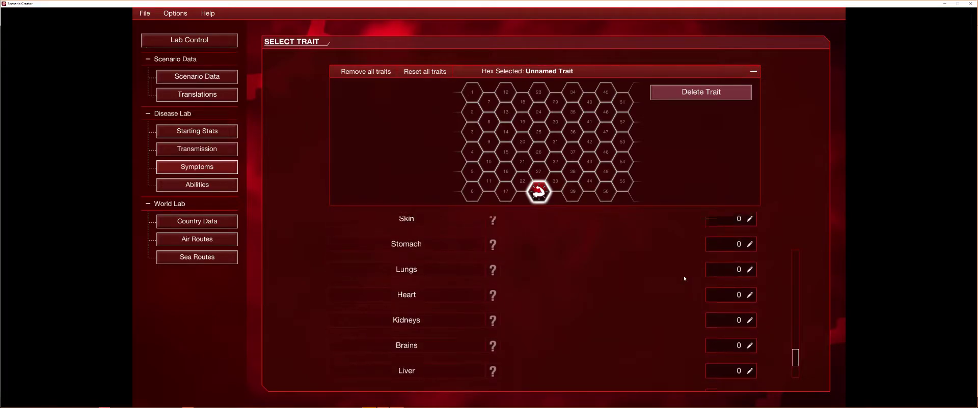
Set the trait's Body Scanner values to 2 for Stomach, 1 for Skin and 1 for Abs
scroll(684, 278, "up", 4)
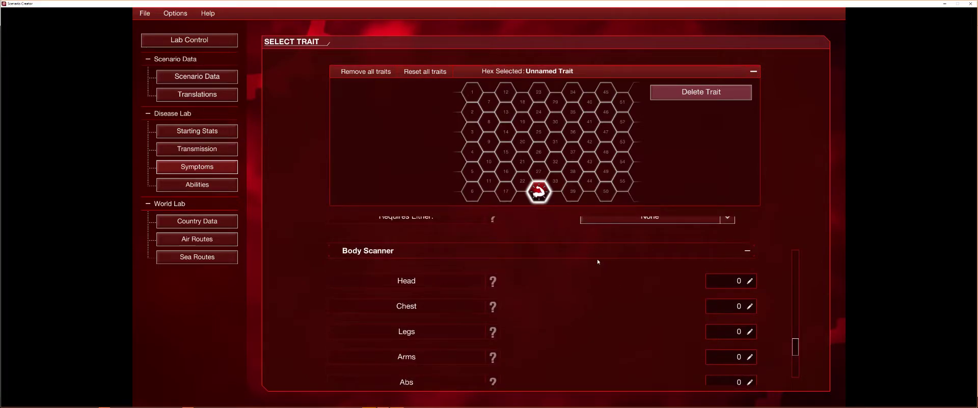
scroll(662, 265, "down", 5)
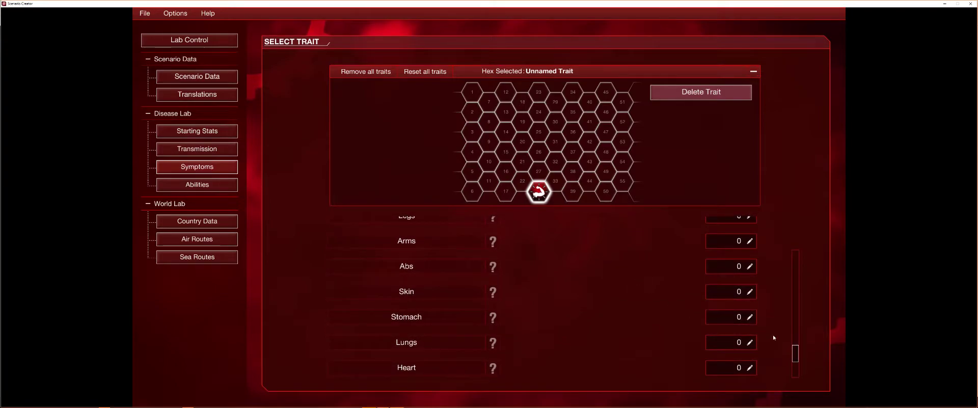
type("2")
left_click(731, 268)
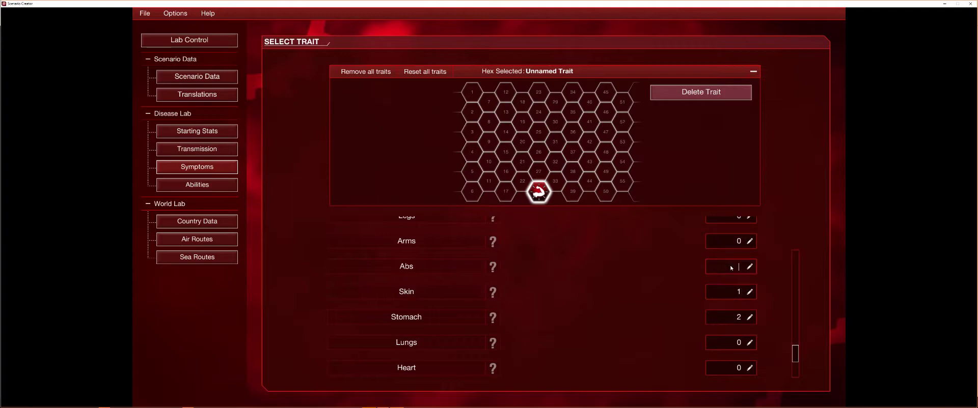
left_click(719, 340)
type("1")
scroll(751, 307, "up", 4)
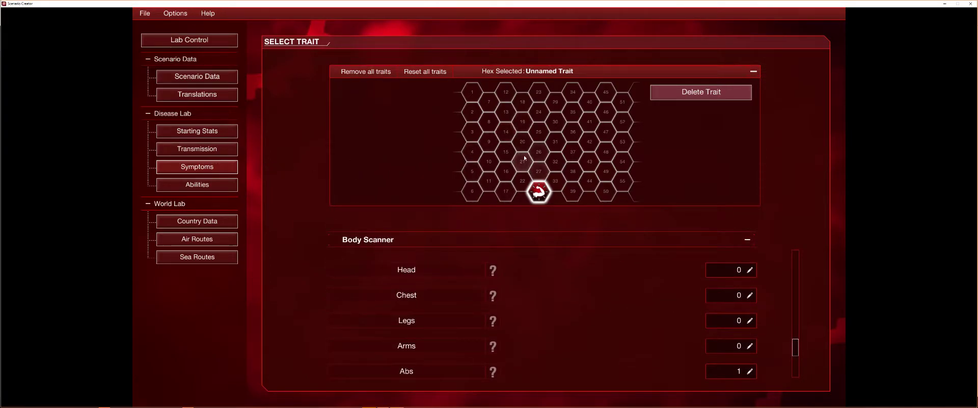
Rename Canada as iooo in the world's country data
left_click(222, 184)
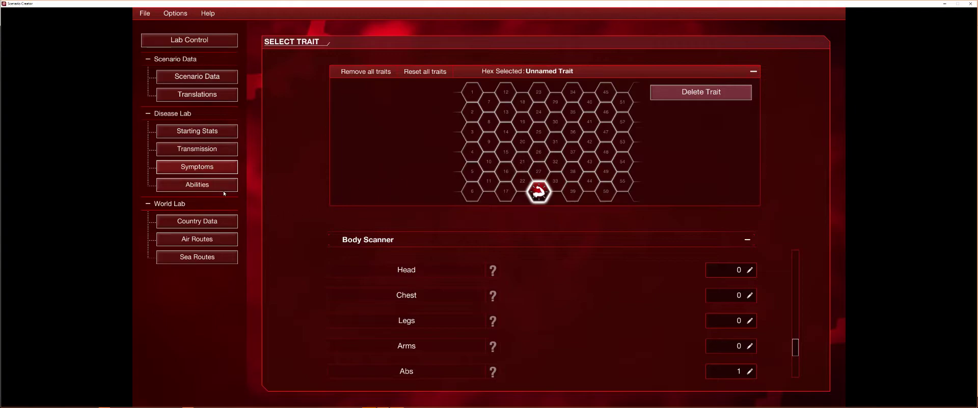
left_click(197, 221)
scroll(432, 138, "down", 2)
scroll(433, 136, "down", 3)
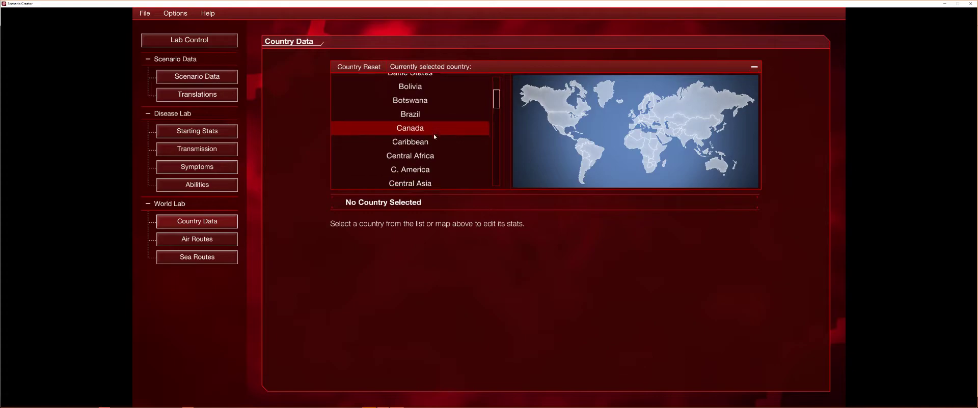
scroll(436, 126, "up", 2)
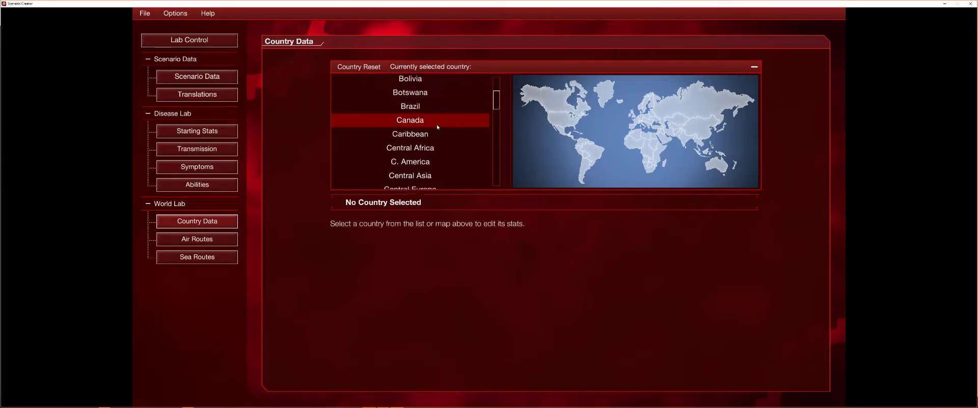
left_click(436, 124)
left_click(634, 234)
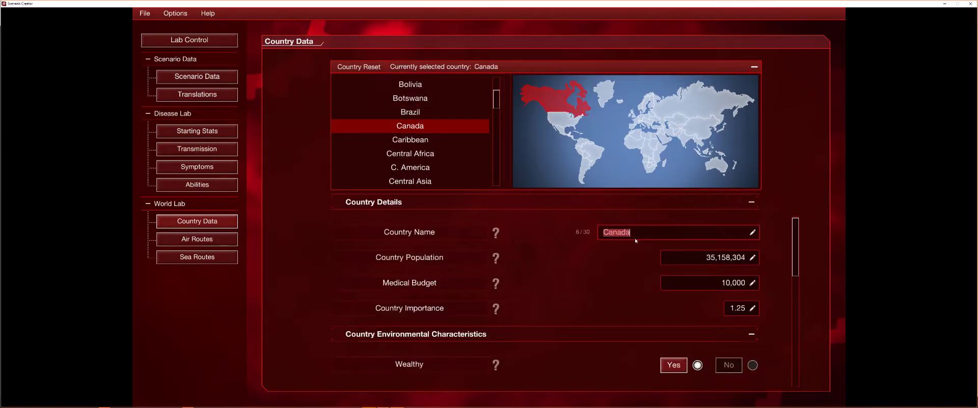
key("BackSpace")
type("iooo")
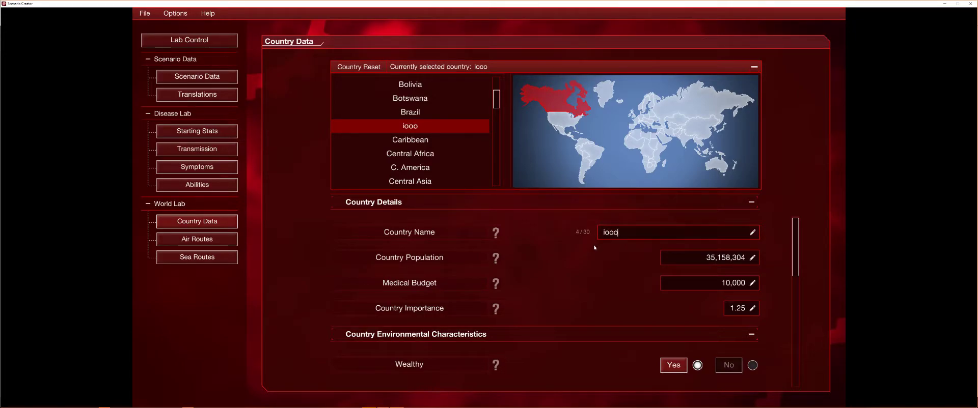
Try a population of 4,536,356 for the renamed country, and start re-entering a different figure
left_click(685, 259)
type("4536356")
left_click(603, 279)
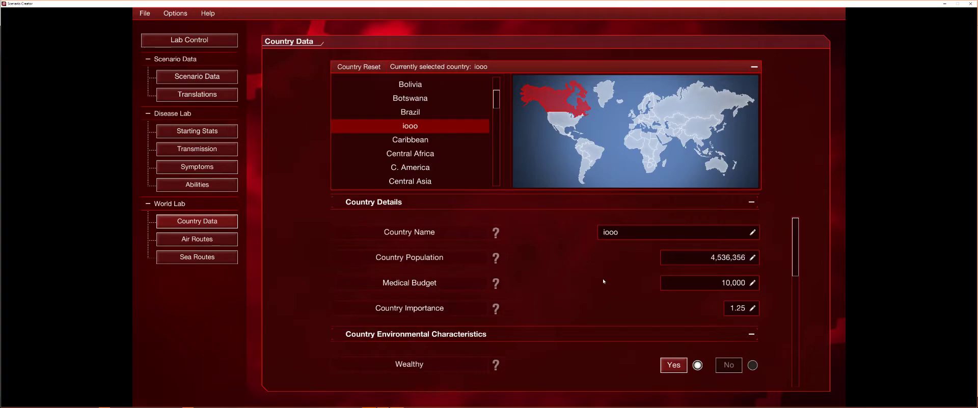
left_click(723, 261)
type("456,774")
left_click(594, 291)
Set the population of iooo to 456,474,746
left_click(716, 261)
key("Delete")
key("Delete")
key("Delete")
key("Delete")
key("Delete")
type("456474746")
key("Return")
Try making iooo humid and arid in its environmental characteristics, and set both back to No
scroll(589, 283, "down", 3)
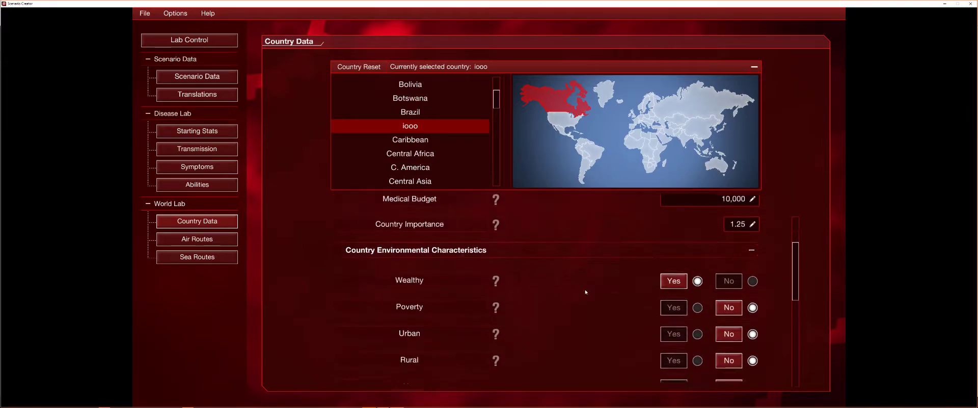
scroll(585, 288, "down", 4)
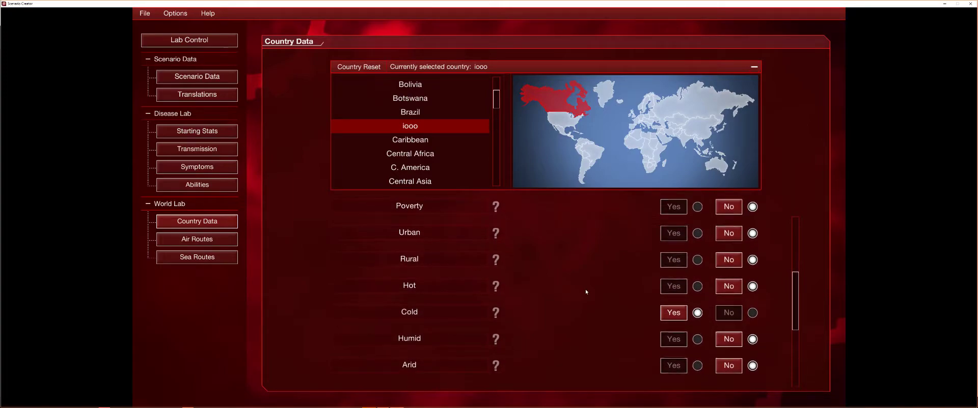
scroll(696, 298, "down", 2)
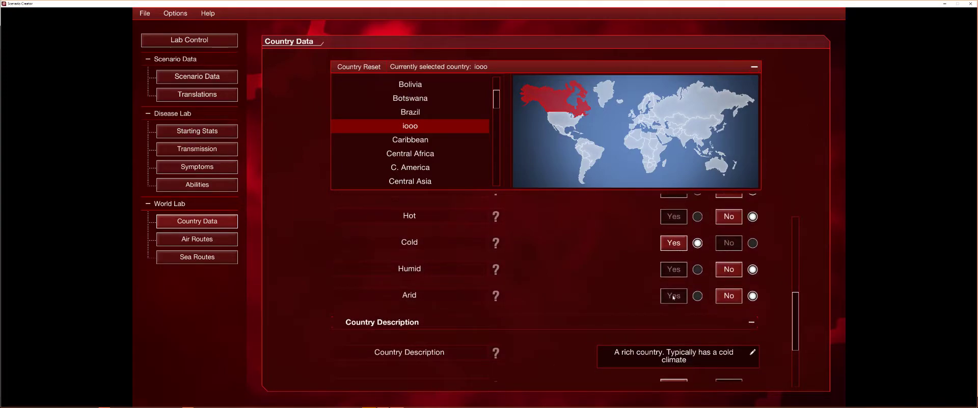
left_click(672, 297)
left_click(677, 276)
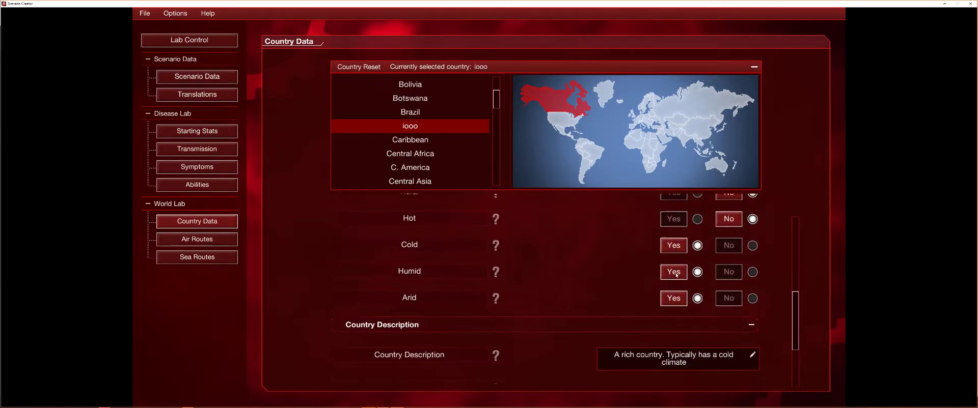
scroll(703, 306, "up", 2)
left_click(727, 338)
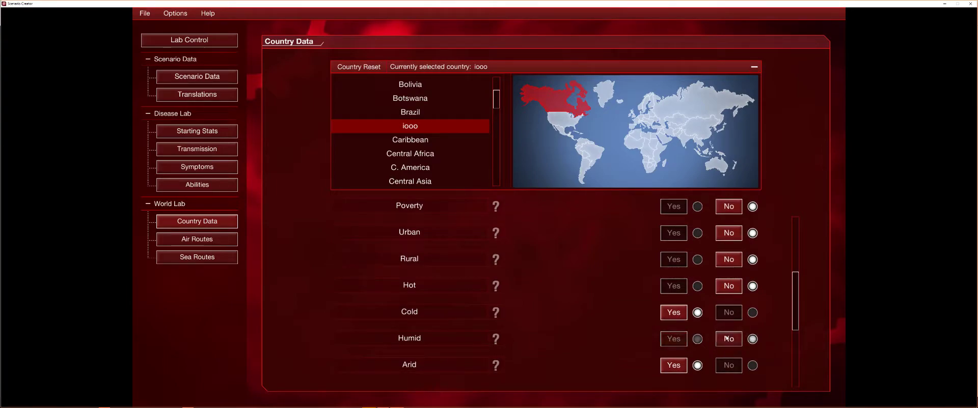
left_click(728, 365)
Set the medical budget of iooo to 1
scroll(697, 333, "up", 4)
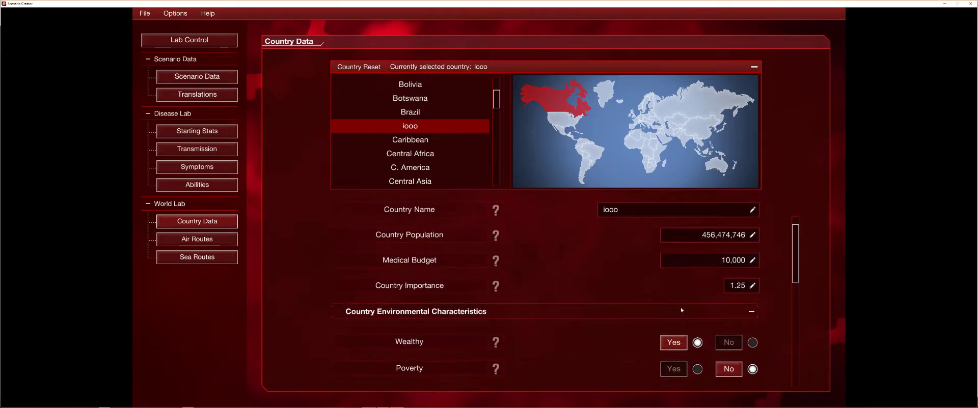
scroll(713, 305, "down", 1)
scroll(730, 277, "up", 2)
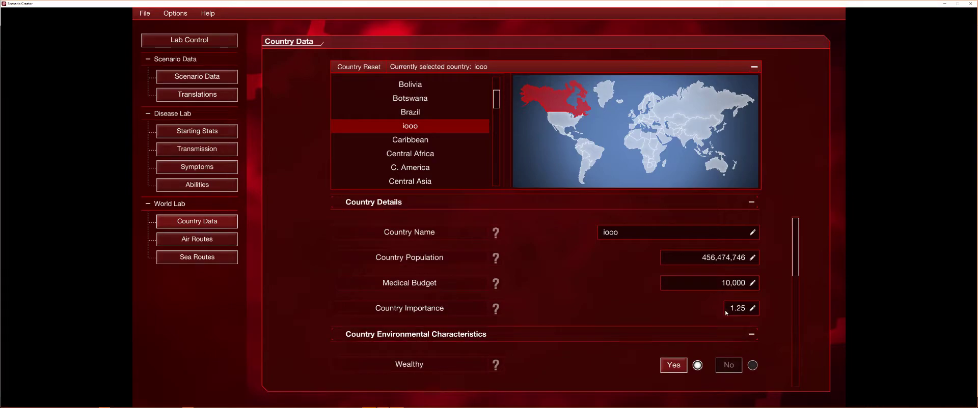
left_click(732, 286)
key("BackSpace")
Rename the Middle East country as jordan
scroll(422, 176, "down", 5)
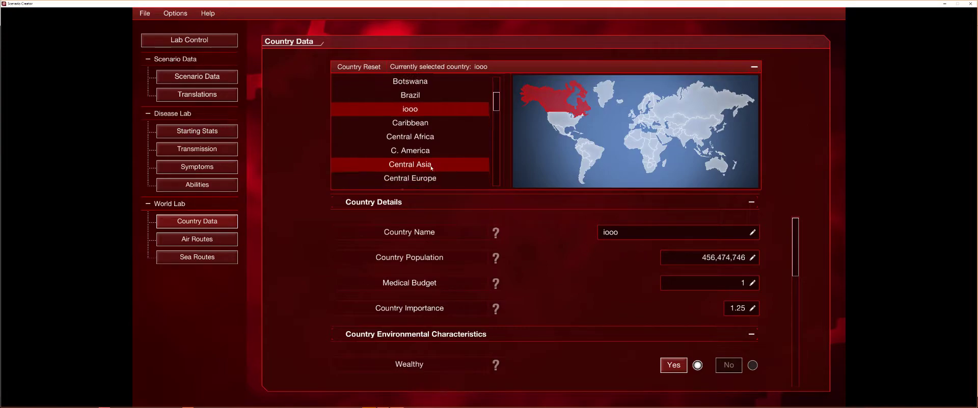
scroll(423, 176, "down", 3)
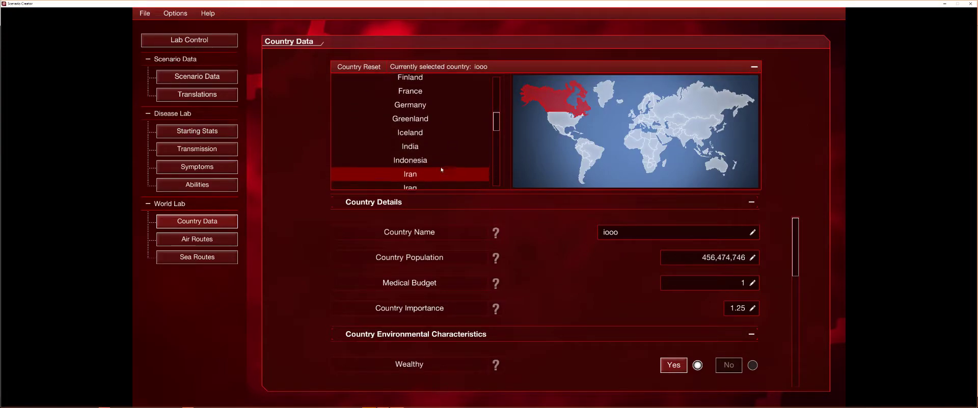
left_click(659, 133)
left_click(664, 232)
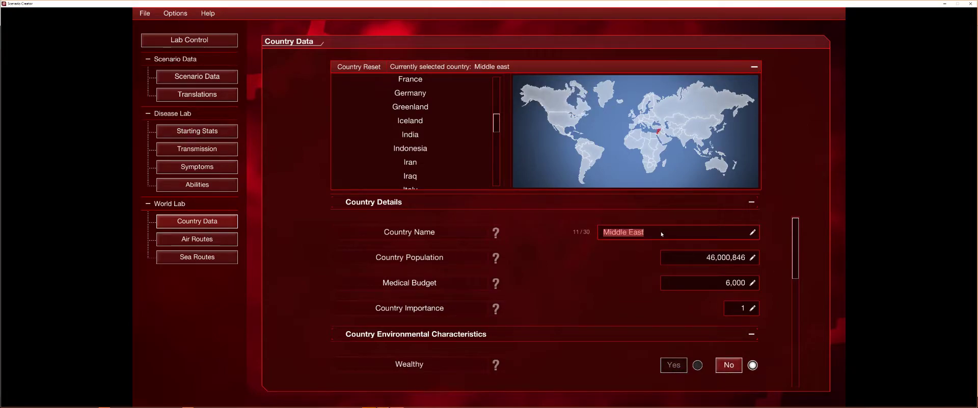
type("j")
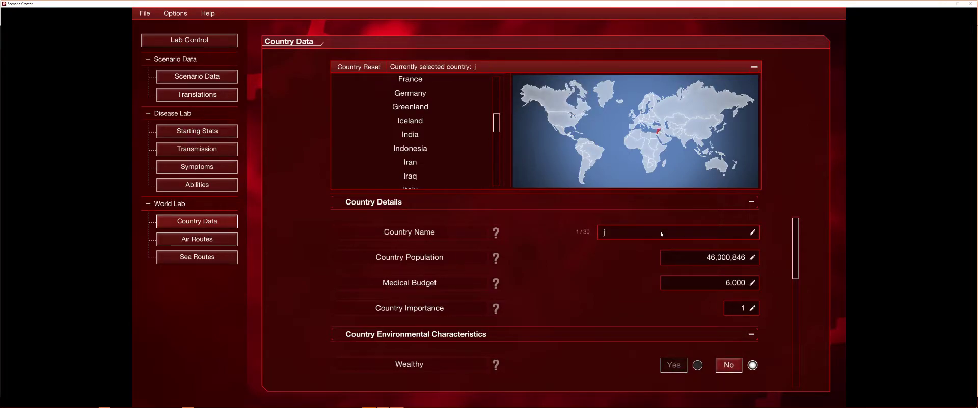
type("ordan")
Set the population of jordan to 564,564,456
left_click(729, 258)
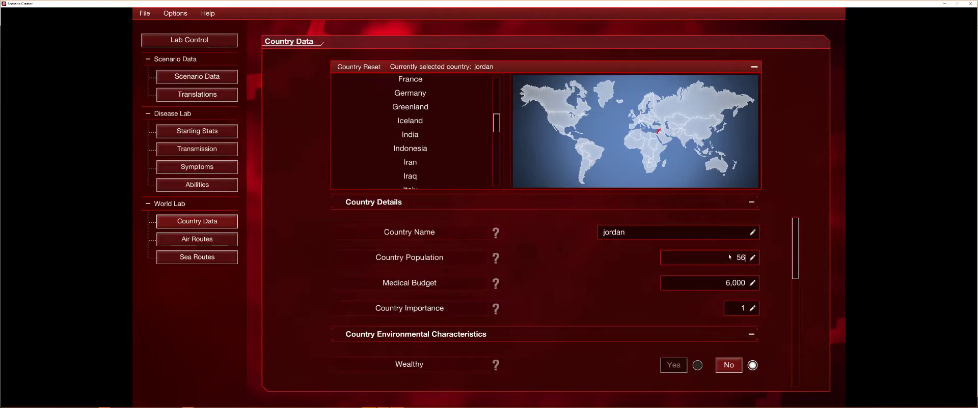
type("4564456")
left_click(611, 261)
Examine the rest of the country list and jordan's environmental, description and advanced data settings
scroll(411, 153, "down", 3)
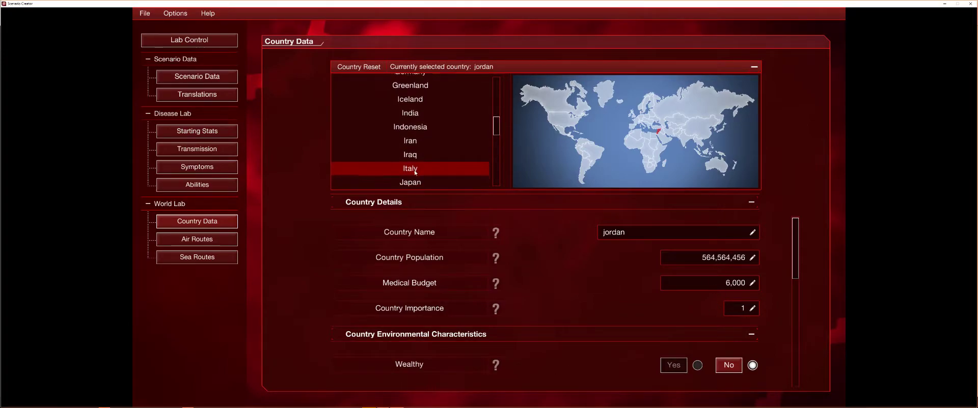
scroll(410, 136, "down", 1)
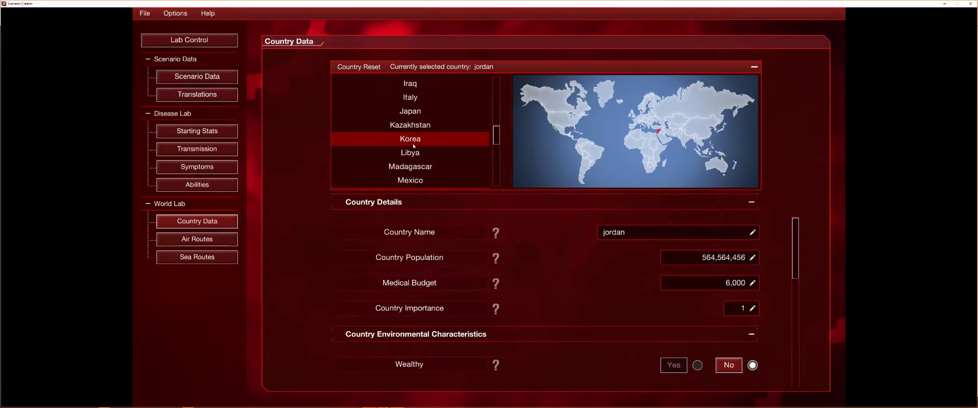
scroll(413, 146, "down", 7)
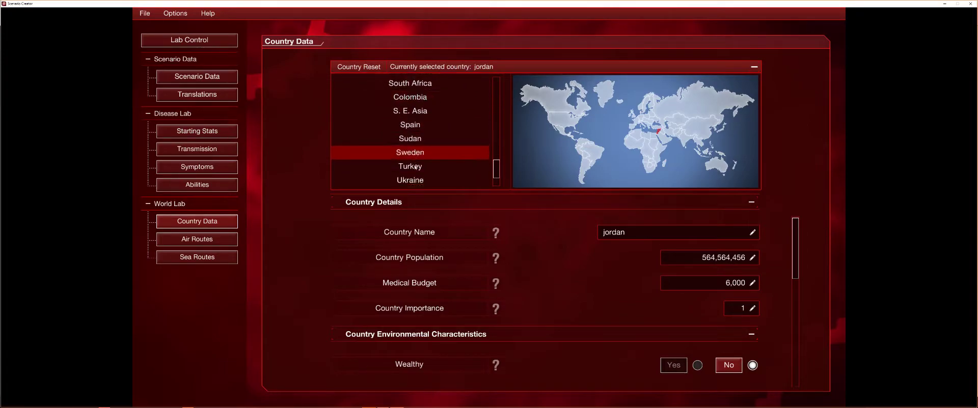
scroll(413, 162, "down", 3)
scroll(530, 279, "down", 1)
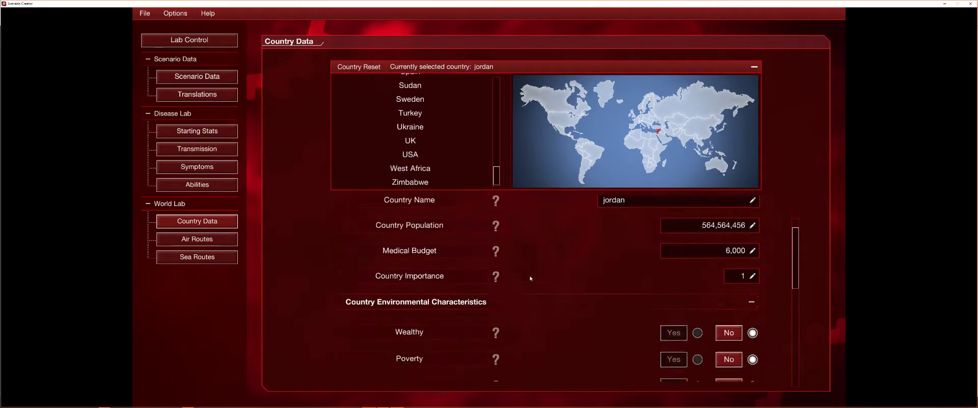
scroll(530, 279, "down", 8)
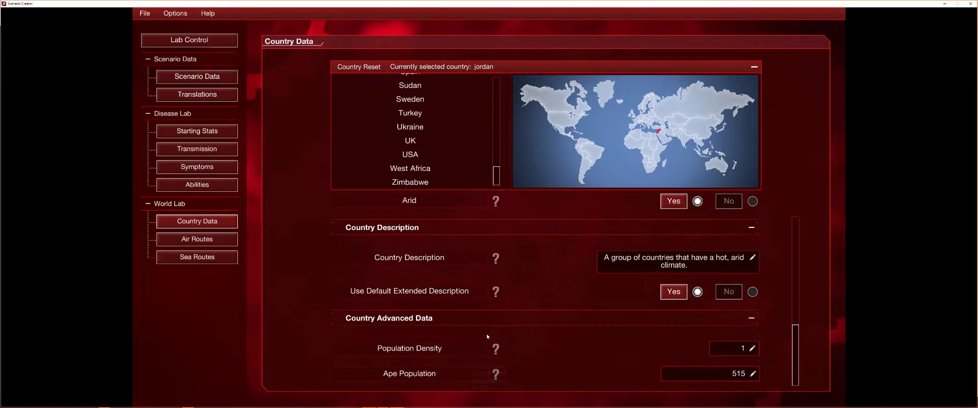
mouse_move(493, 376)
Add an air route from iooo to Argentina with a value of 40
left_click(209, 240)
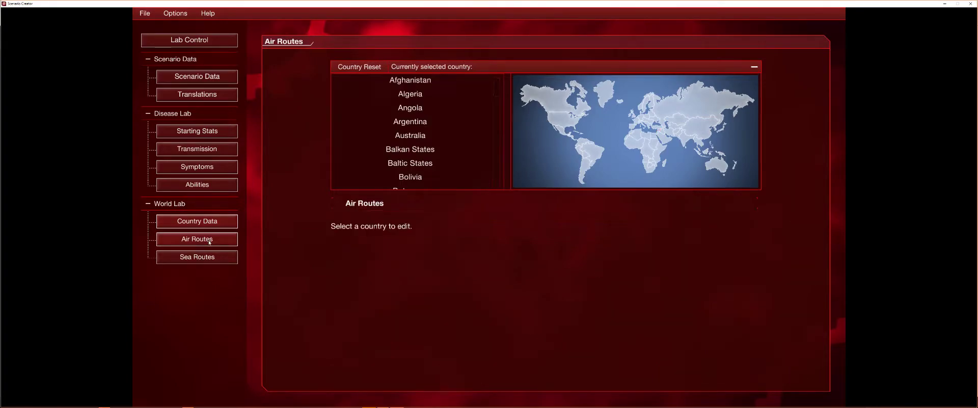
scroll(460, 151, "down", 3)
scroll(461, 153, "down", 1)
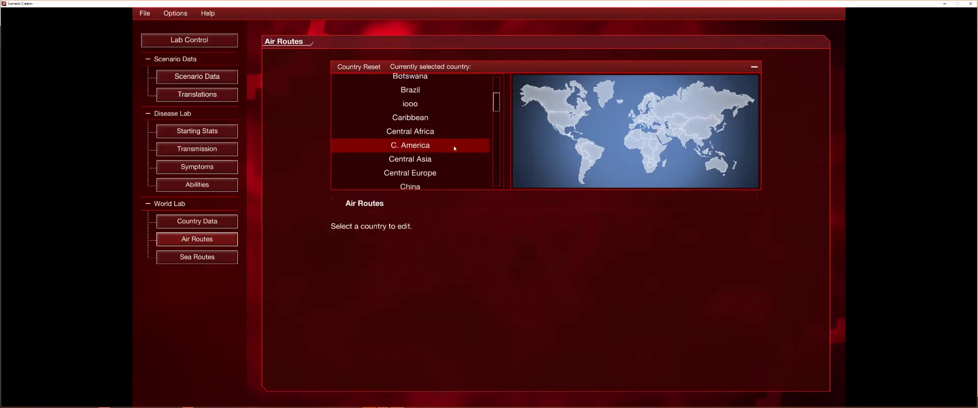
left_click(429, 108)
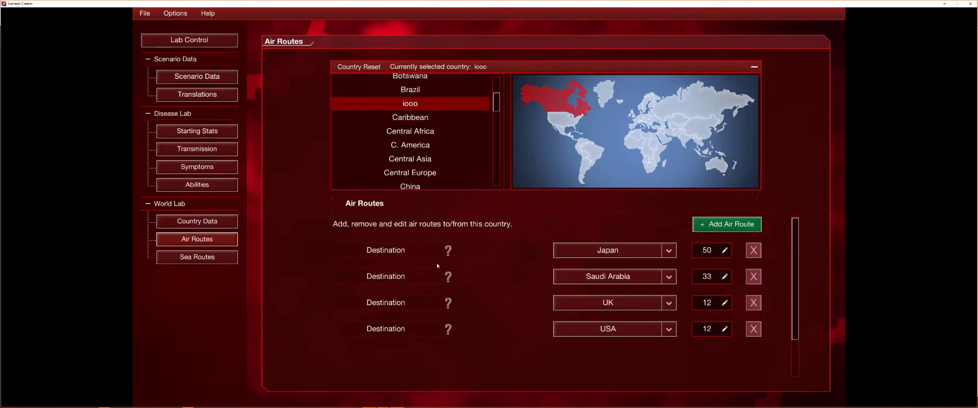
left_click(723, 229)
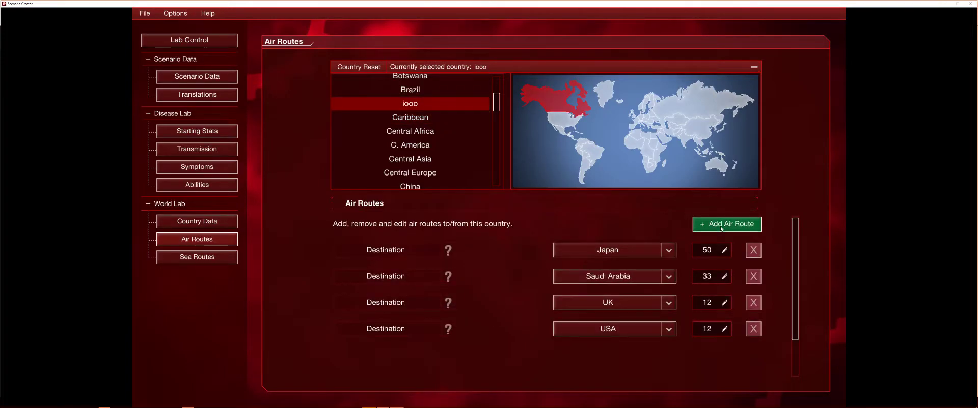
left_click(635, 253)
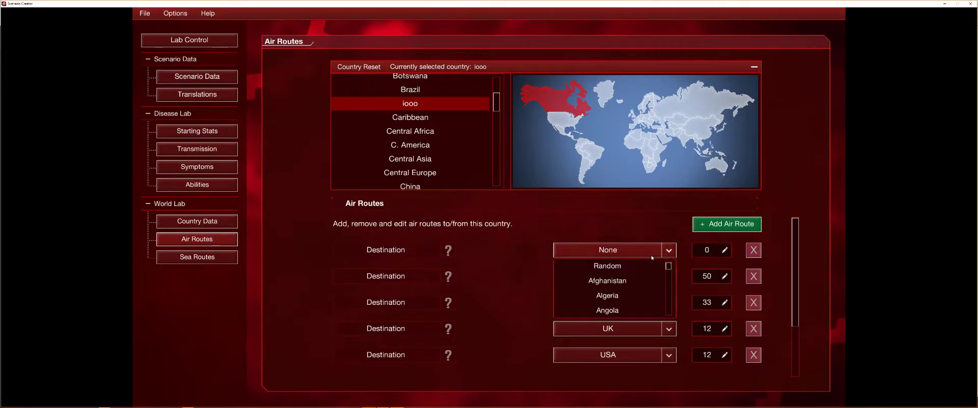
scroll(611, 296, "down", 1)
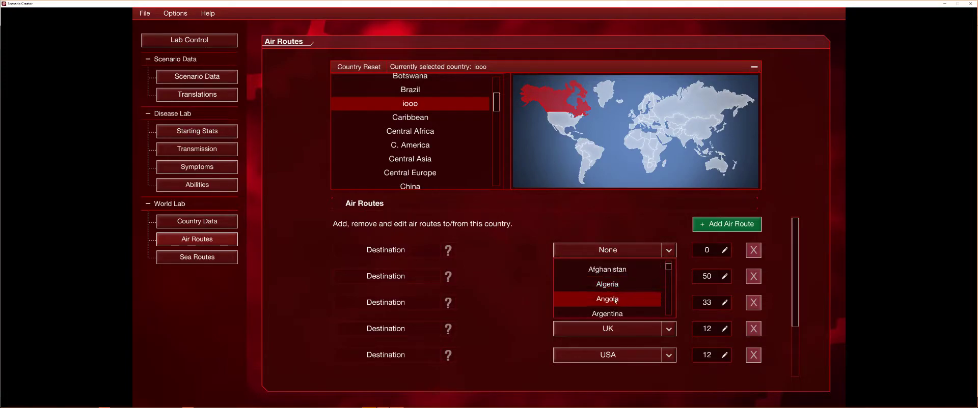
left_click(607, 310)
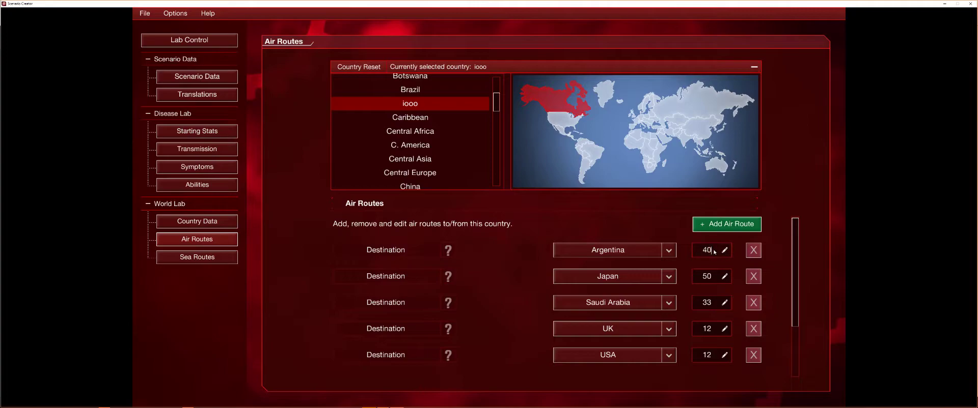
Add another air route from iooo to Bolivia with a value of 40
left_click(728, 228)
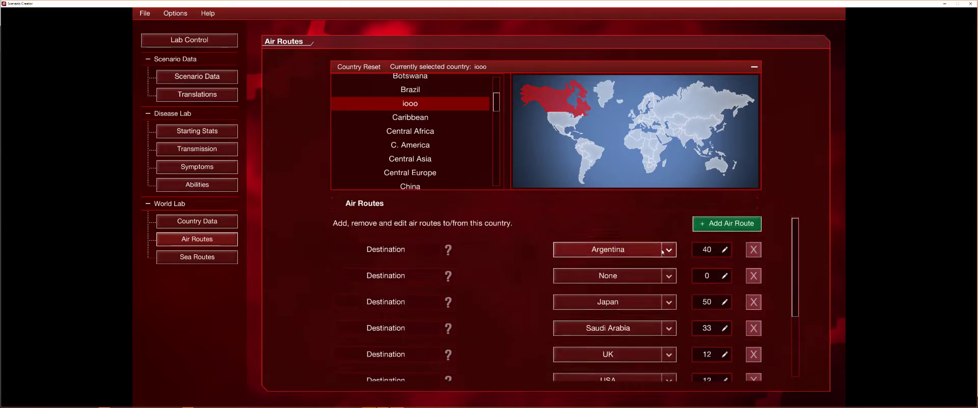
left_click(613, 276)
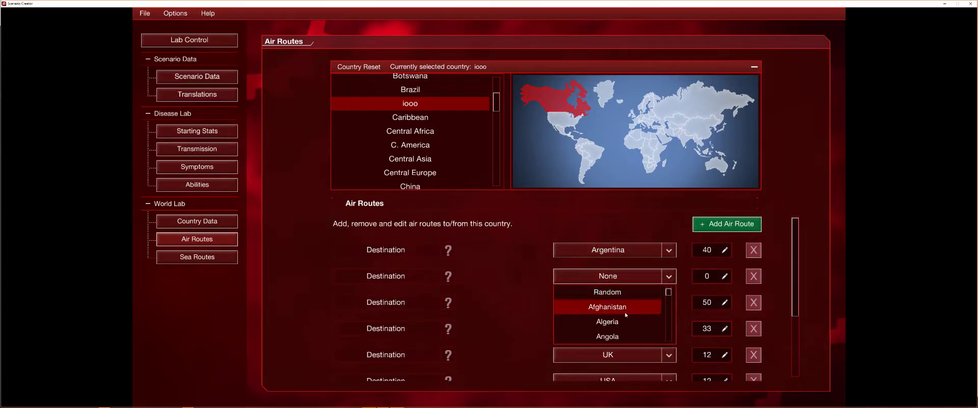
scroll(626, 315, "down", 4)
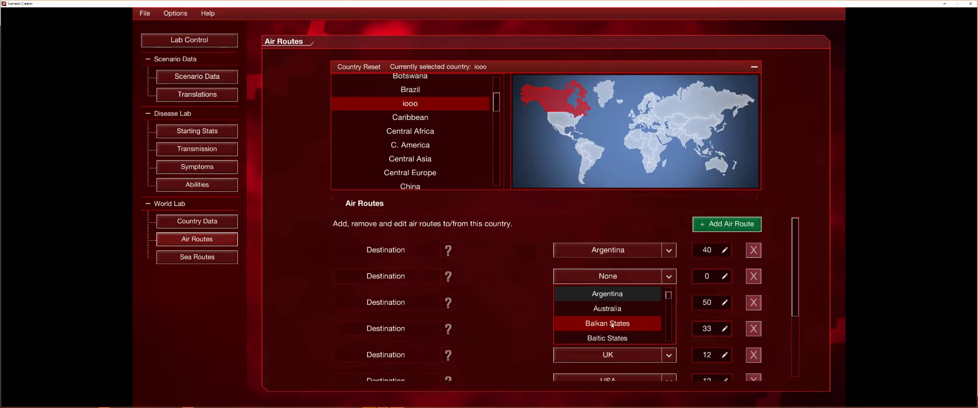
scroll(612, 326, "down", 2)
left_click(610, 325)
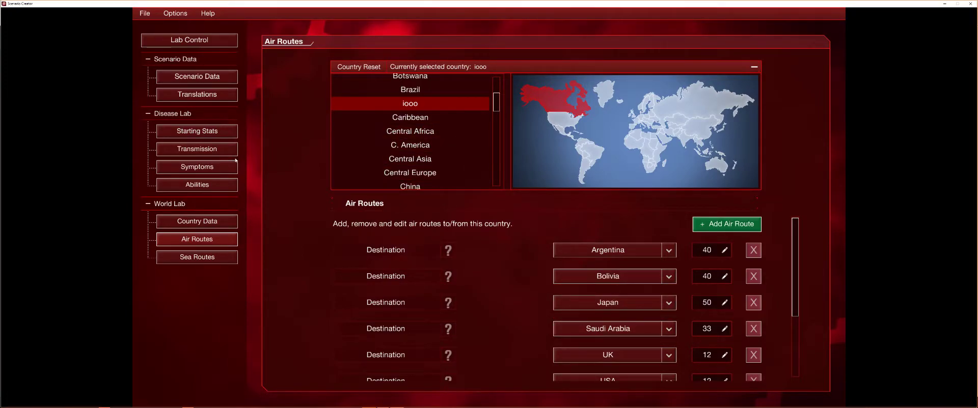
Examine the existing sea routes of the Baltic States and Australia
left_click(195, 257)
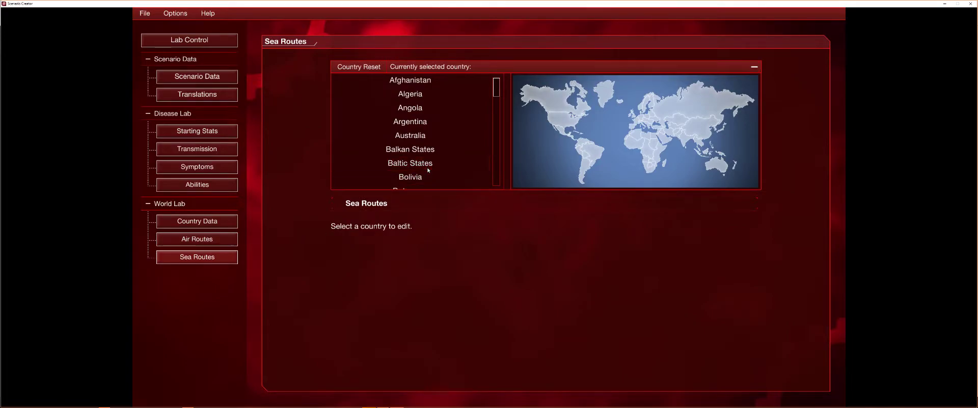
left_click(448, 165)
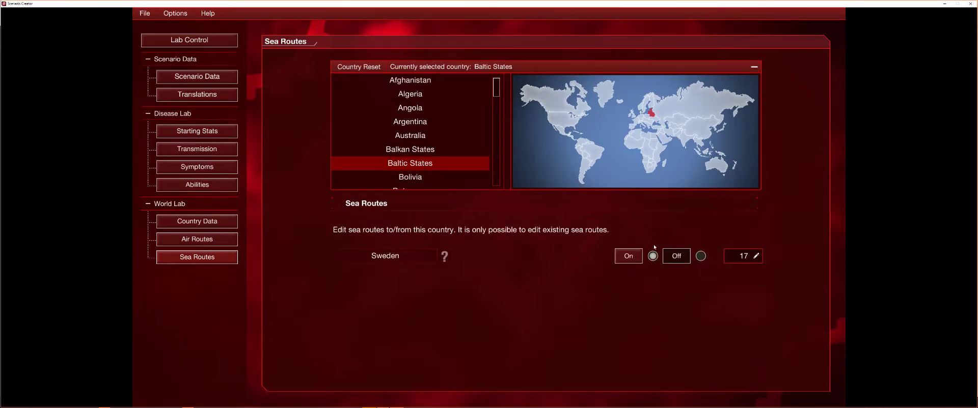
left_click(423, 136)
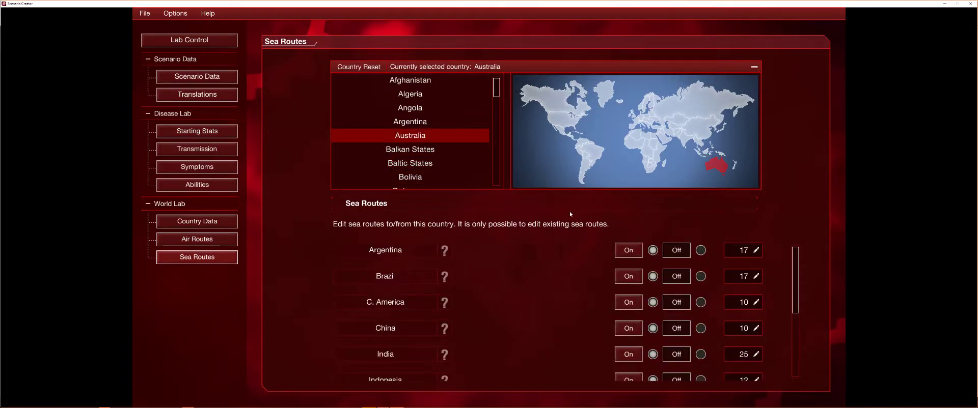
scroll(479, 135, "down", 3)
scroll(557, 258, "down", 3)
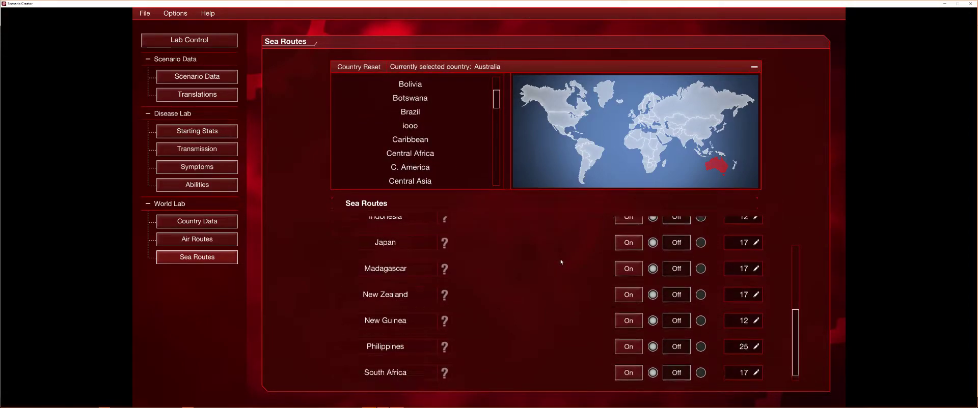
scroll(654, 301, "up", 4)
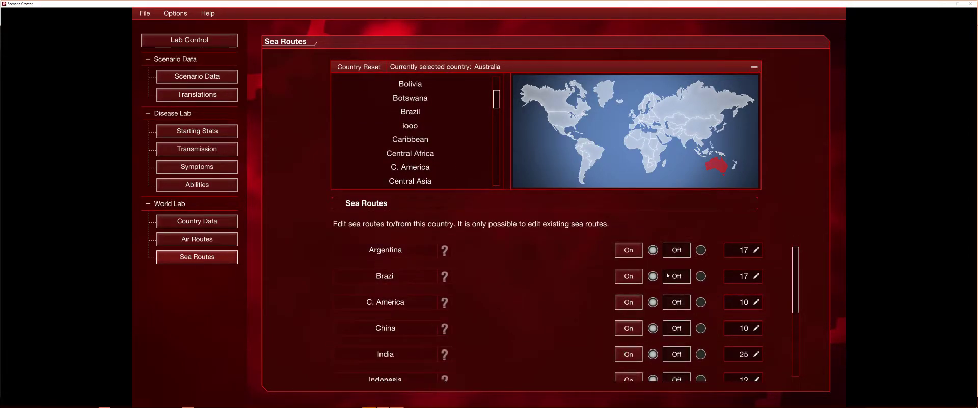
Switch Australia's sea routes to Argentina and Brazil off and back on
left_click(675, 251)
left_click(676, 276)
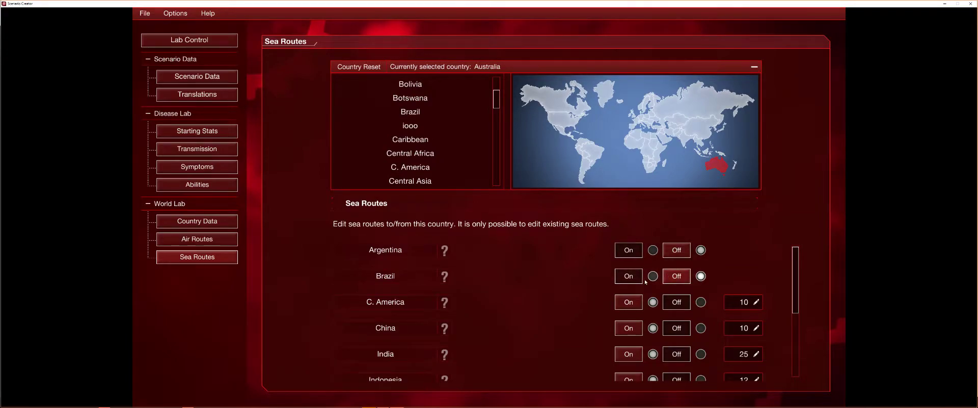
left_click(631, 275)
left_click(636, 255)
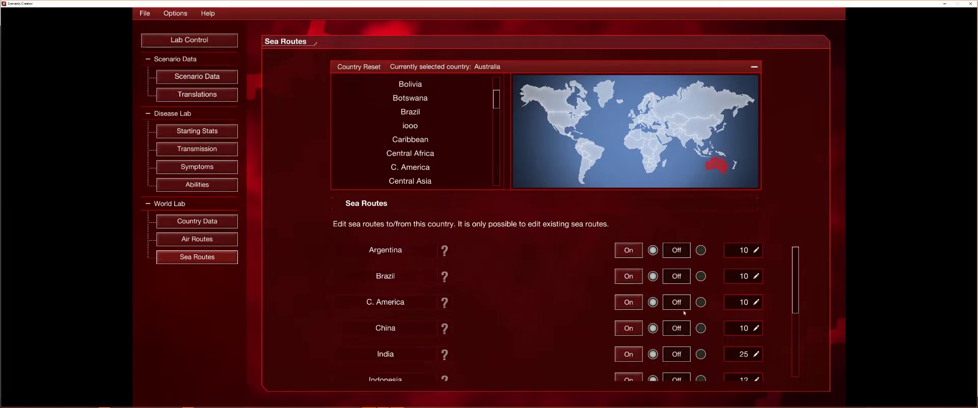
Examine the sea routes of other countries across the list, including iooo, C. America, Indonesia, China, Angola, East Africa and Germany
scroll(560, 306, "down", 3)
left_click(465, 131)
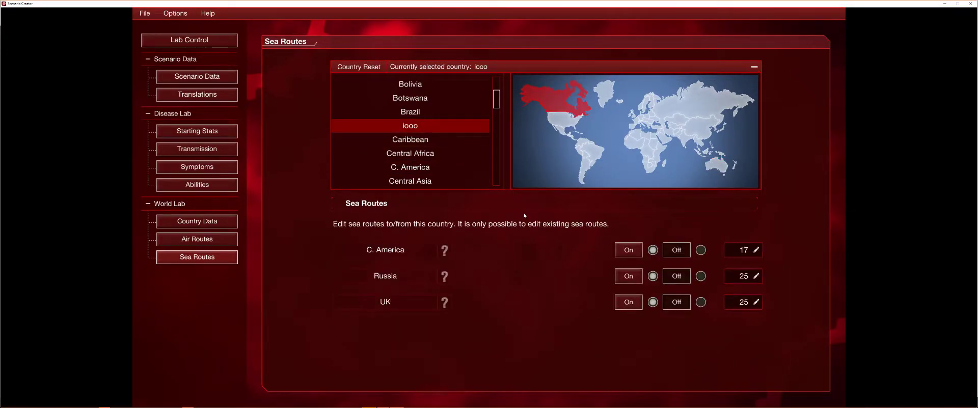
left_click(428, 170)
scroll(431, 176, "down", 3)
left_click(432, 169)
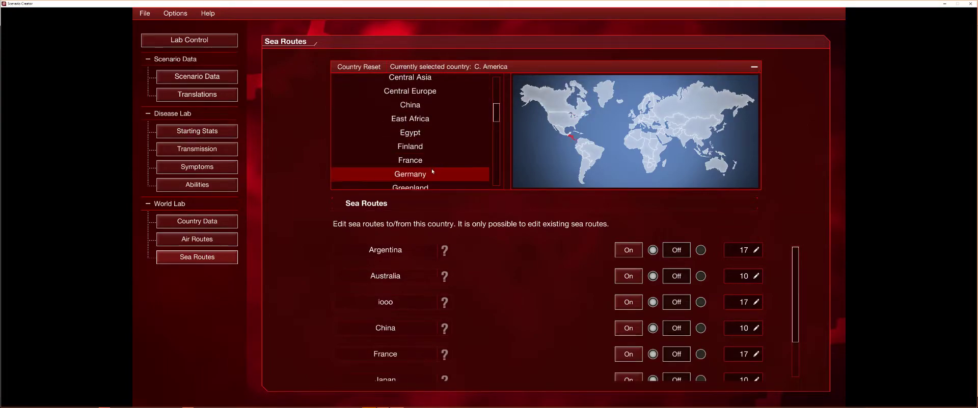
scroll(431, 169, "down", 2)
left_click(432, 169)
scroll(431, 169, "down", 2)
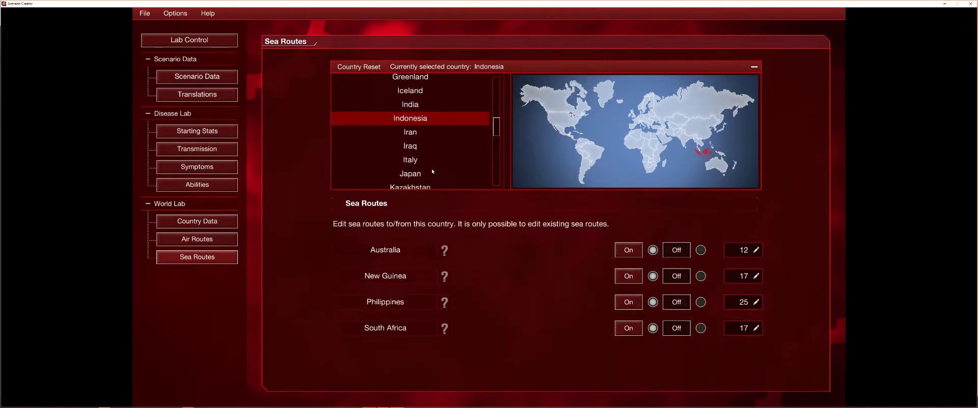
left_click(433, 172)
scroll(434, 169, "up", 4)
left_click(435, 169)
scroll(435, 169, "up", 2)
left_click(436, 169)
scroll(436, 167, "up", 2)
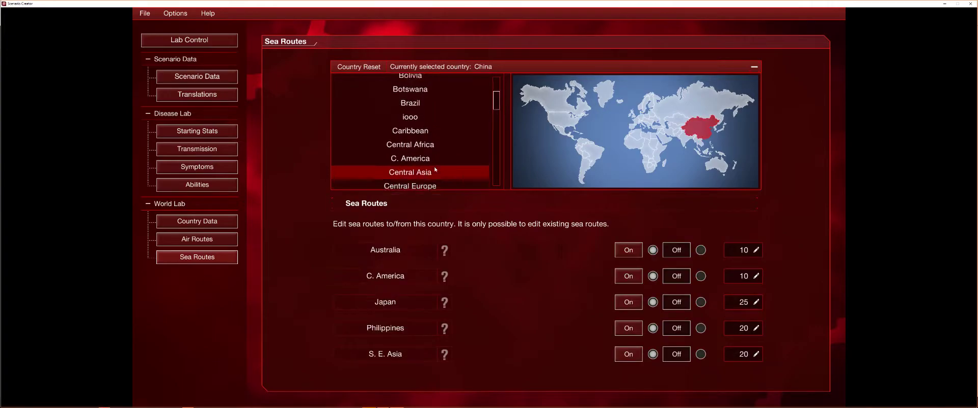
left_click(436, 166)
scroll(435, 166, "up", 2)
left_click(436, 166)
scroll(435, 166, "up", 1)
left_click(436, 164)
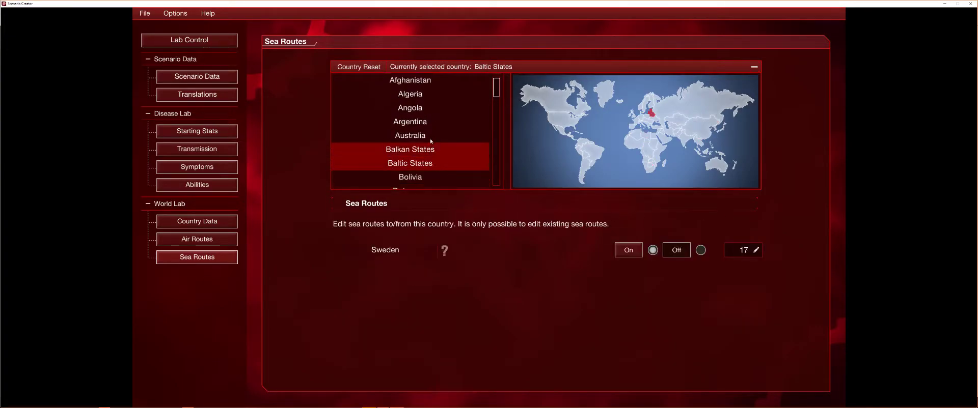
left_click(434, 86)
left_click(436, 114)
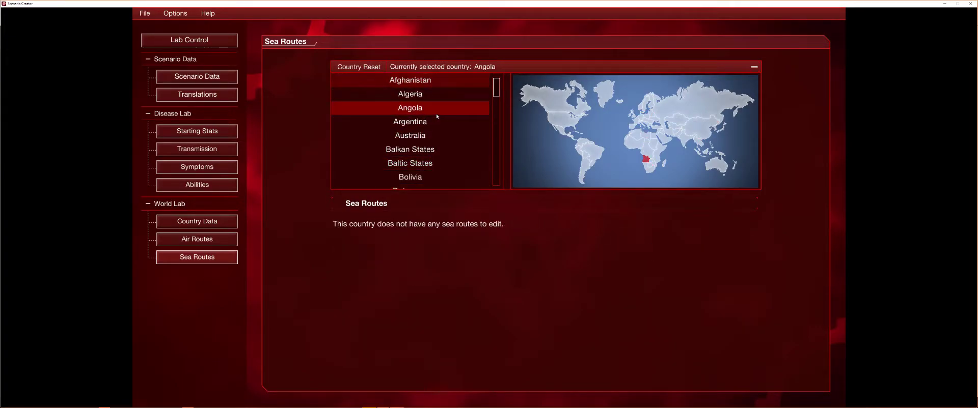
left_click(437, 162)
scroll(436, 161, "down", 5)
scroll(413, 142, "down", 3)
left_click(414, 131)
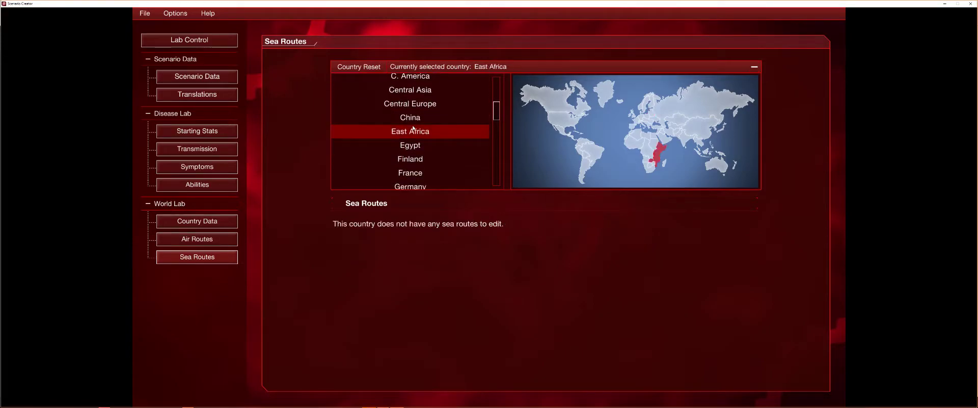
left_click(415, 146)
left_click(418, 173)
left_click(421, 187)
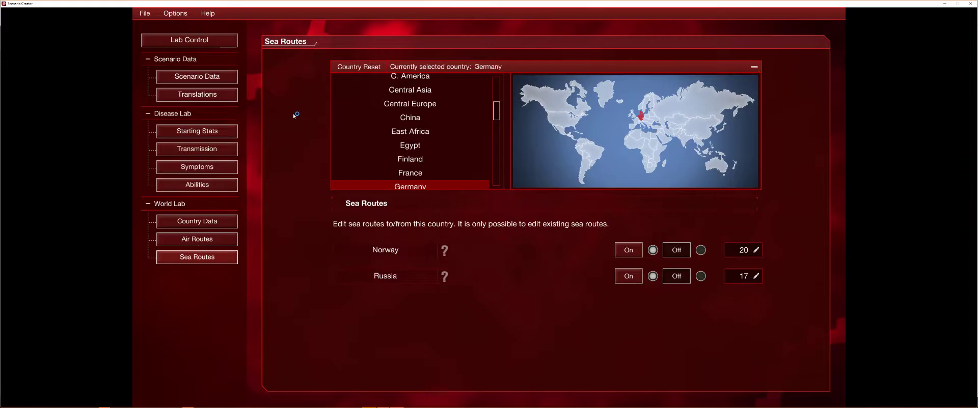
Save the scenario under the file name fatcat
left_click(151, 17)
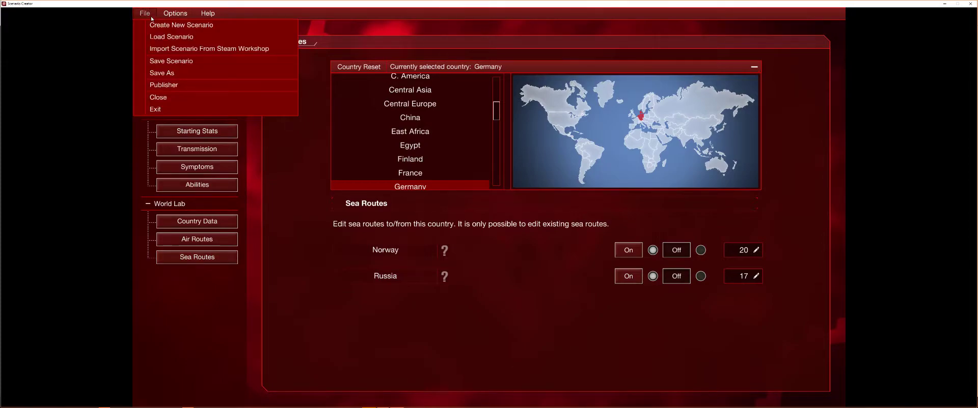
left_click(183, 61)
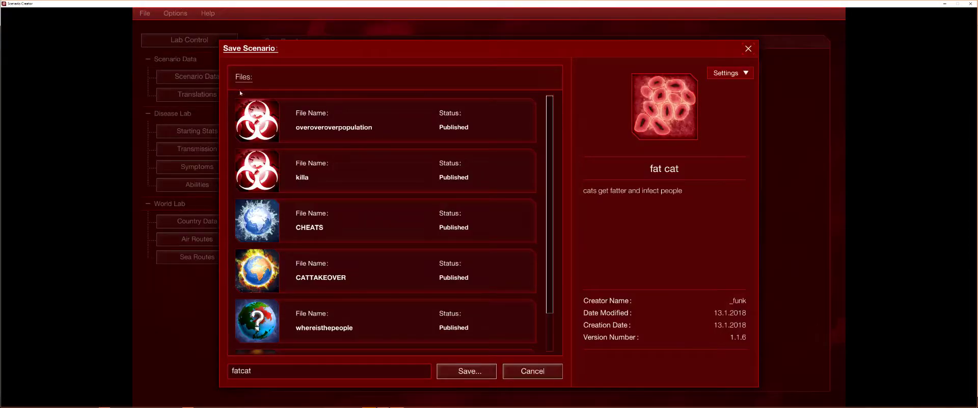
left_click(461, 373)
left_click(489, 224)
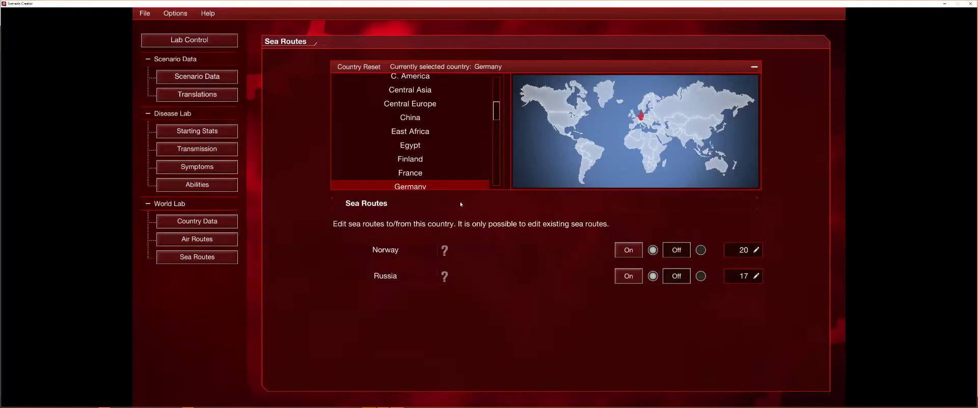
Close the fat cat scenario and return to the start screen
left_click(145, 15)
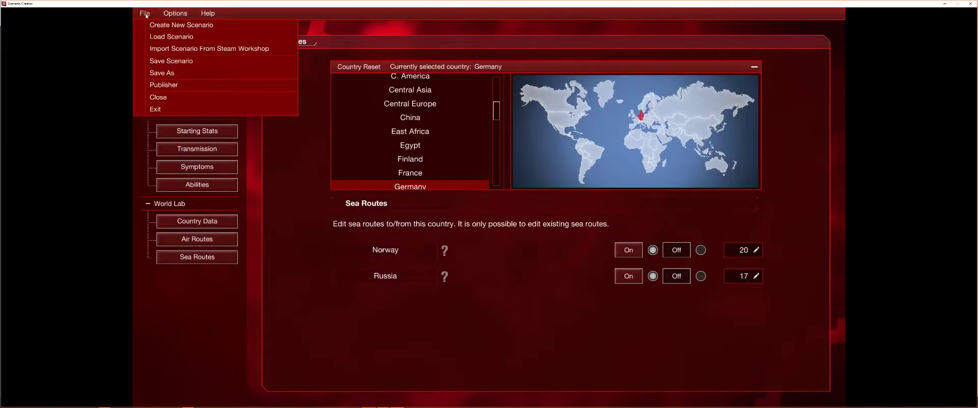
left_click(159, 98)
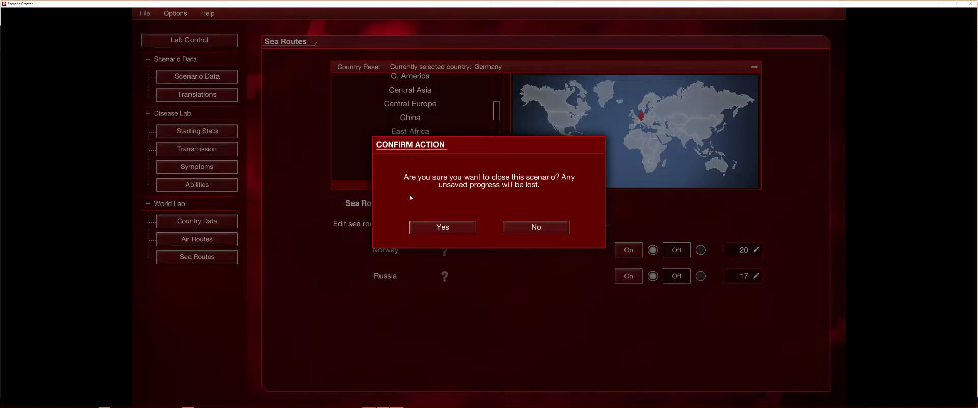
left_click(429, 231)
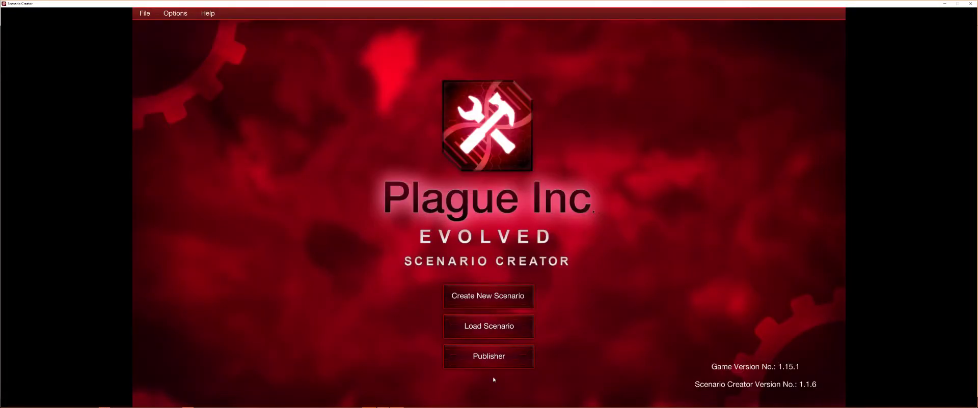
Review the publish status of the saved scenarios in the publisher, and close it
left_click(488, 358)
scroll(388, 219, "down", 3)
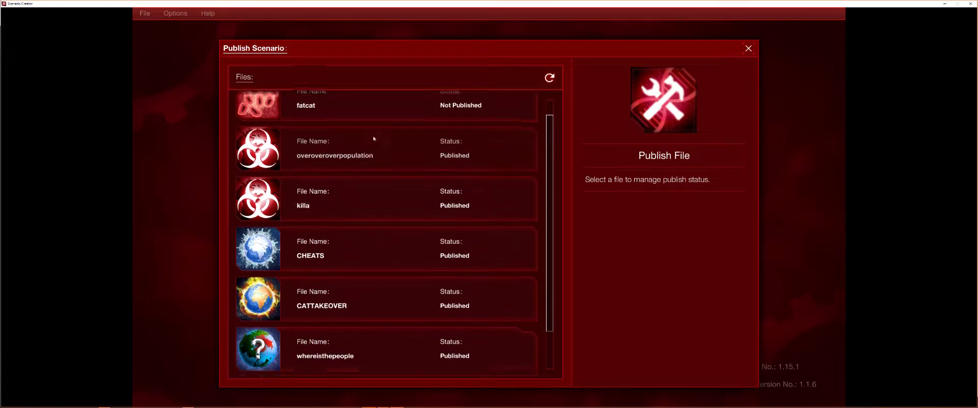
left_click(748, 48)
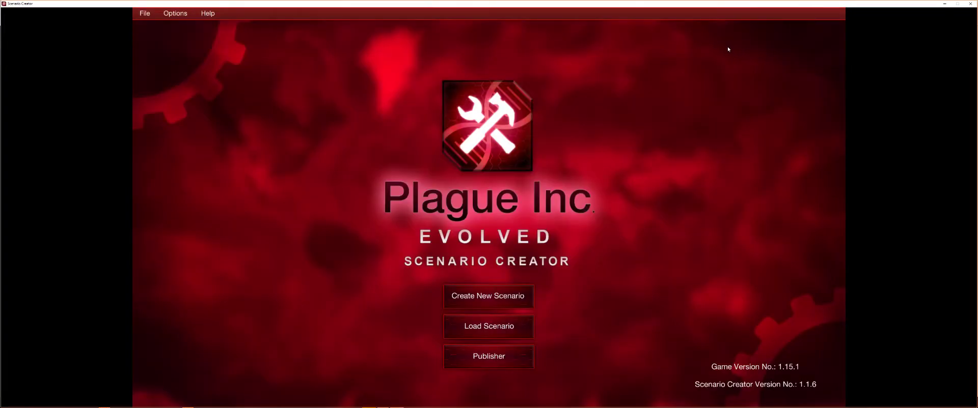